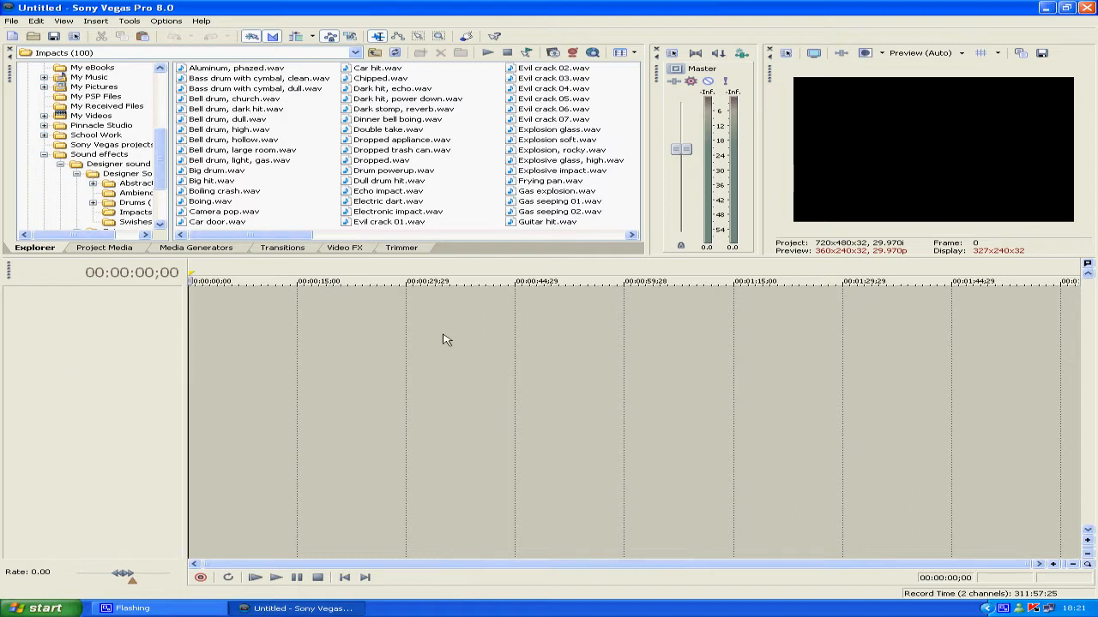
left_click(238, 321)
left_click(425, 319)
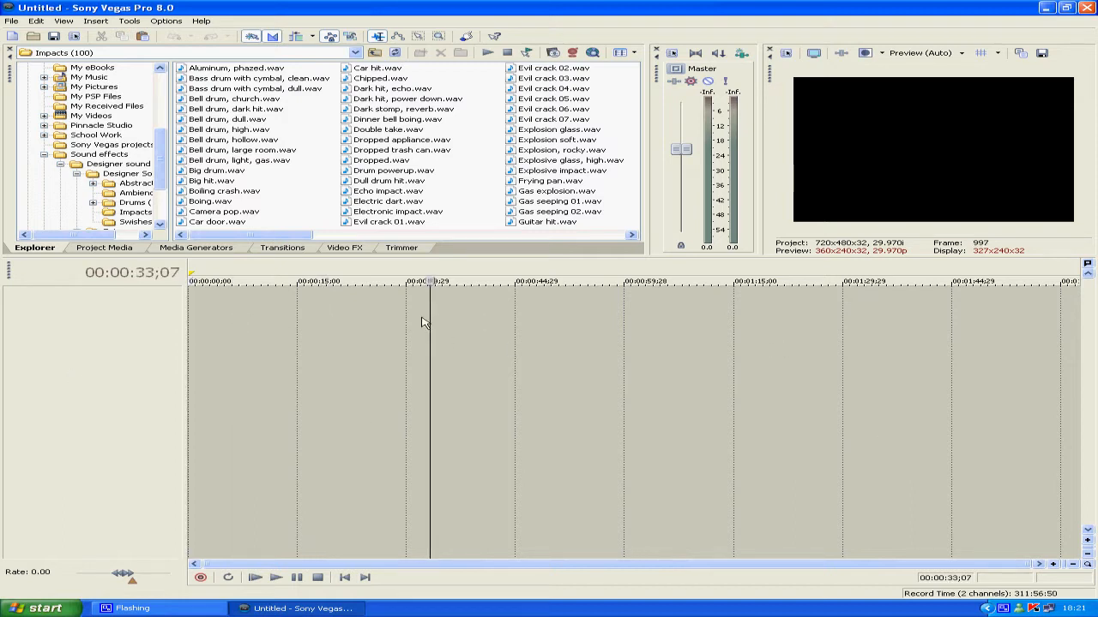
left_click(194, 321)
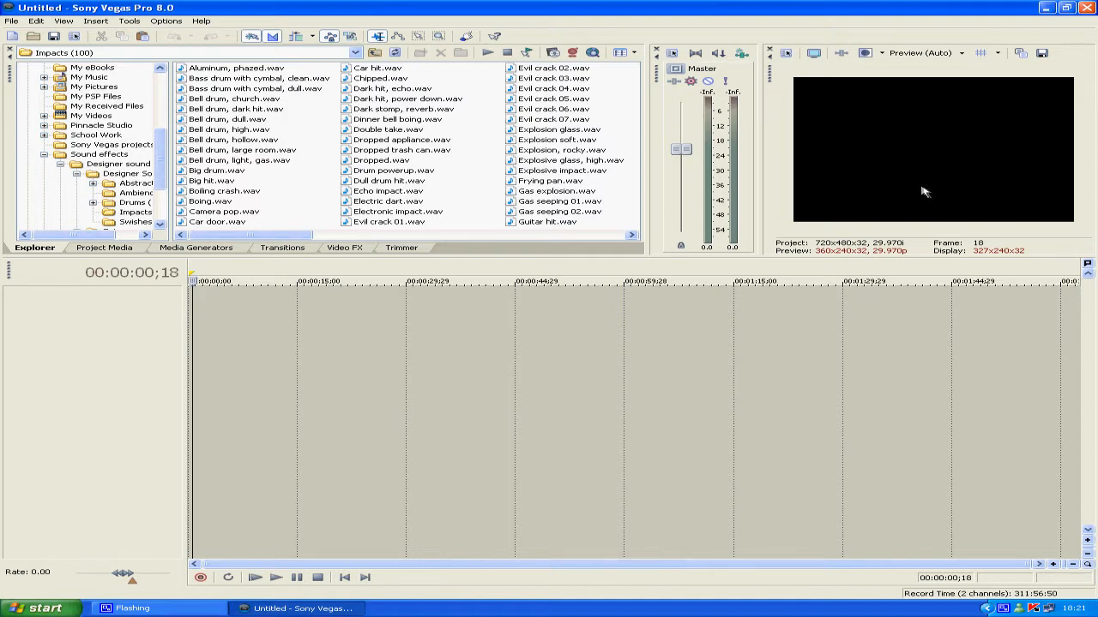
left_click(269, 378)
left_click(345, 377)
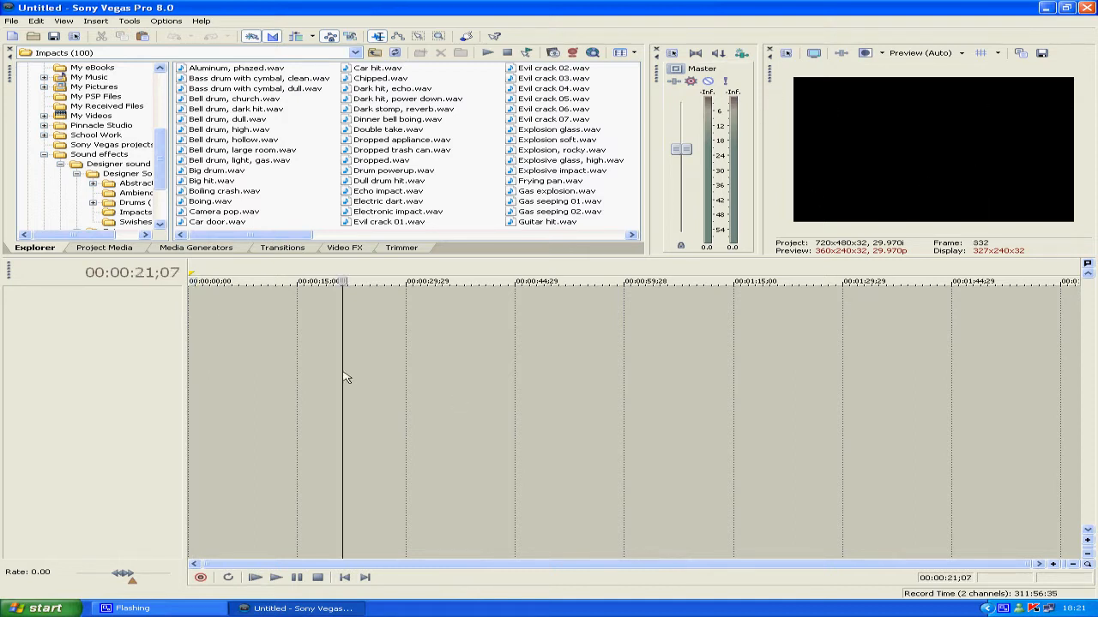
left_click(476, 368)
left_click(200, 350)
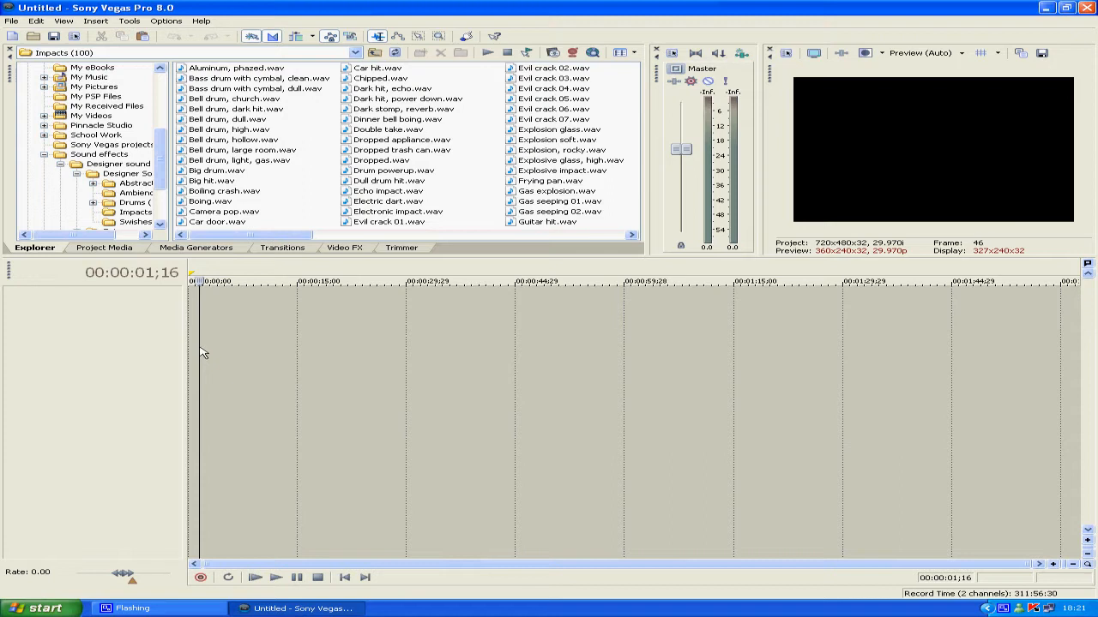
left_click(963, 53)
mouse_move(947, 68)
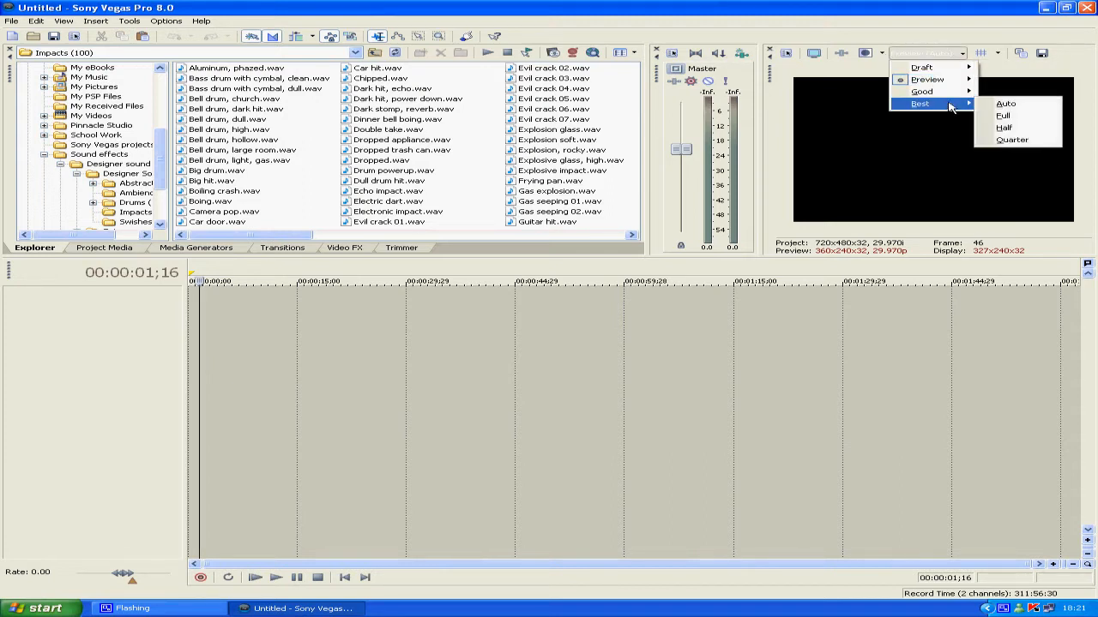
left_click(881, 6)
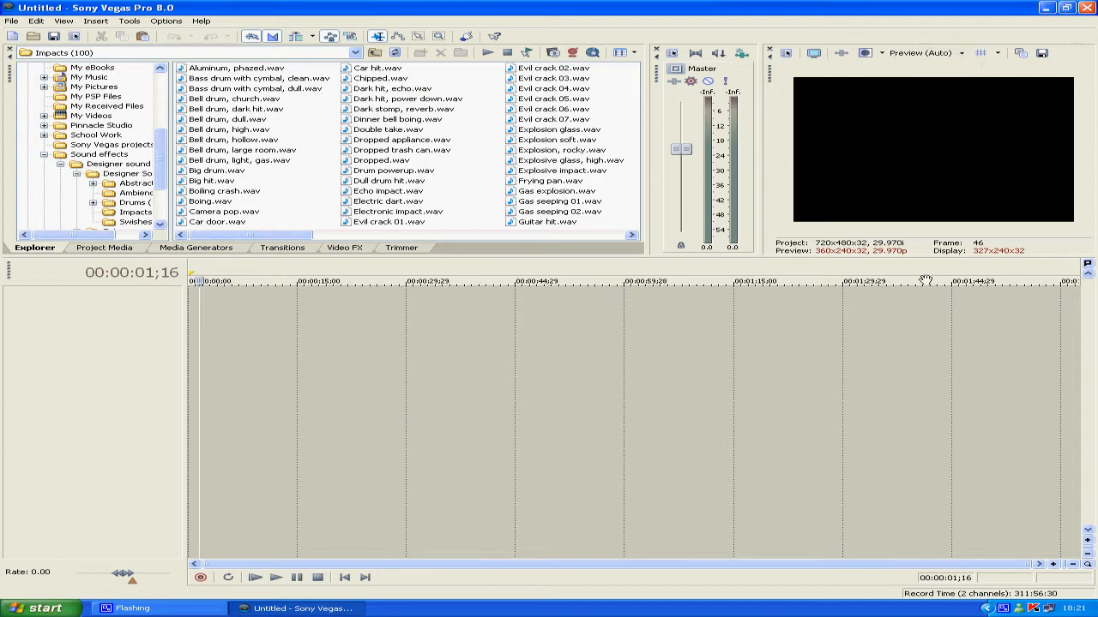
left_click(192, 352)
left_click(183, 250)
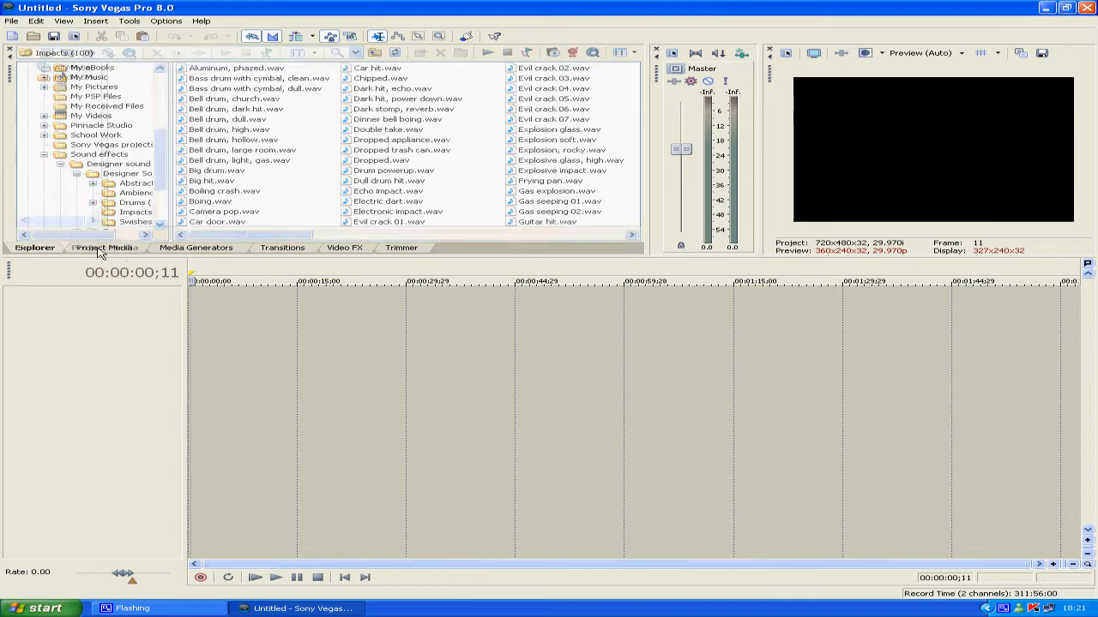
left_click(285, 248)
left_click(345, 248)
left_click(390, 249)
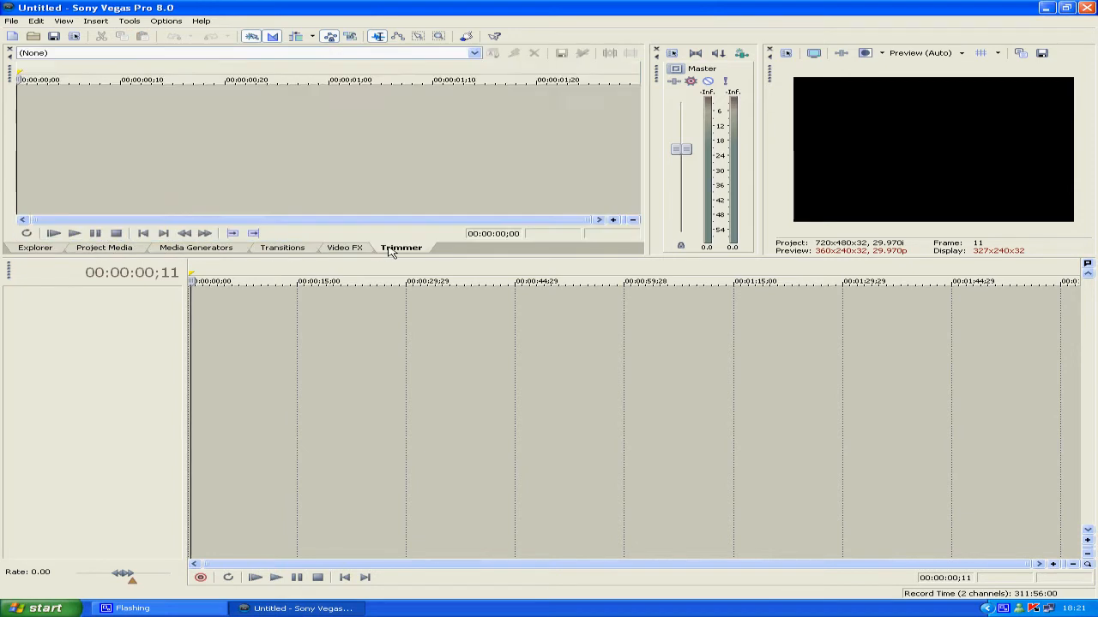
left_click(35, 248)
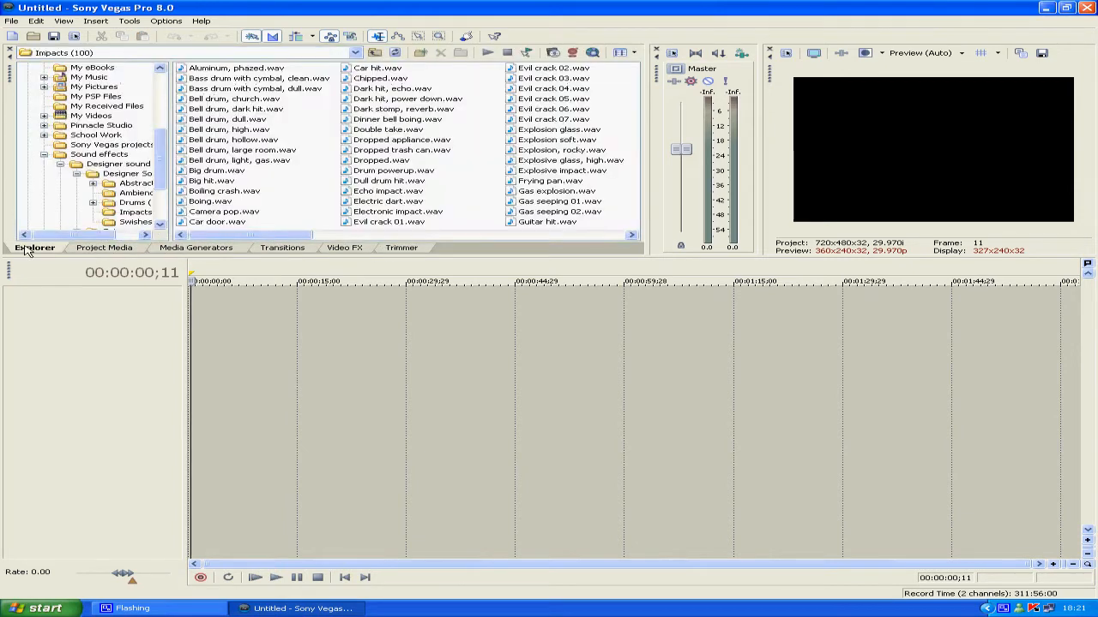
Collapse the Sound effects and My Documents folders and expand My Computer in the file explorer's folder tree
left_click(76, 175)
left_click(58, 165)
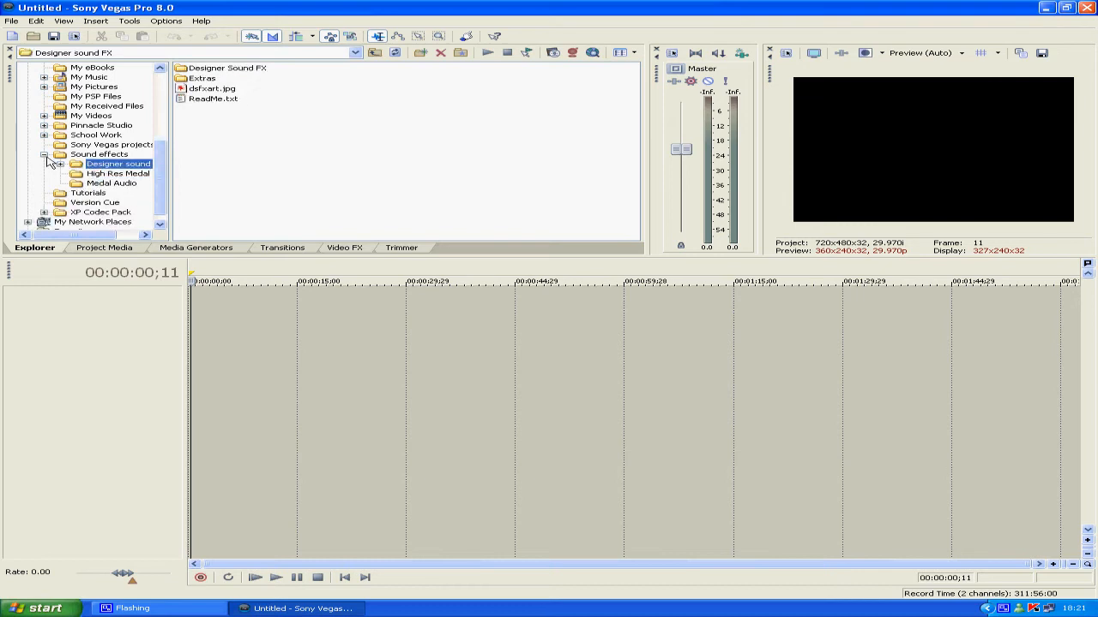
left_click(46, 156)
scroll(94, 146, "up", 5)
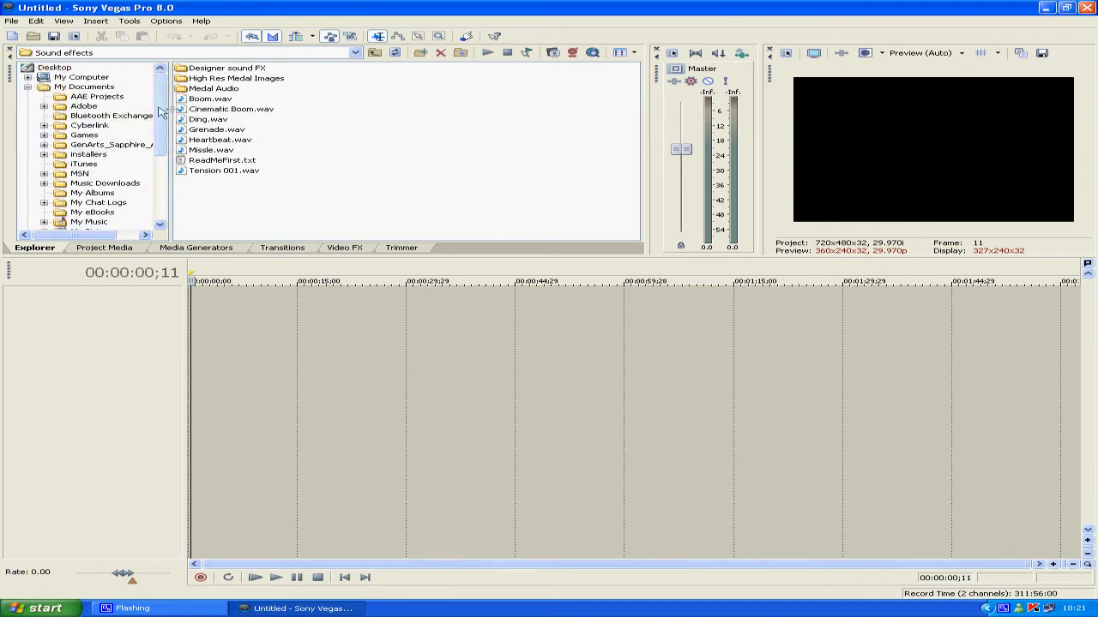
left_click(27, 87)
left_click(28, 77)
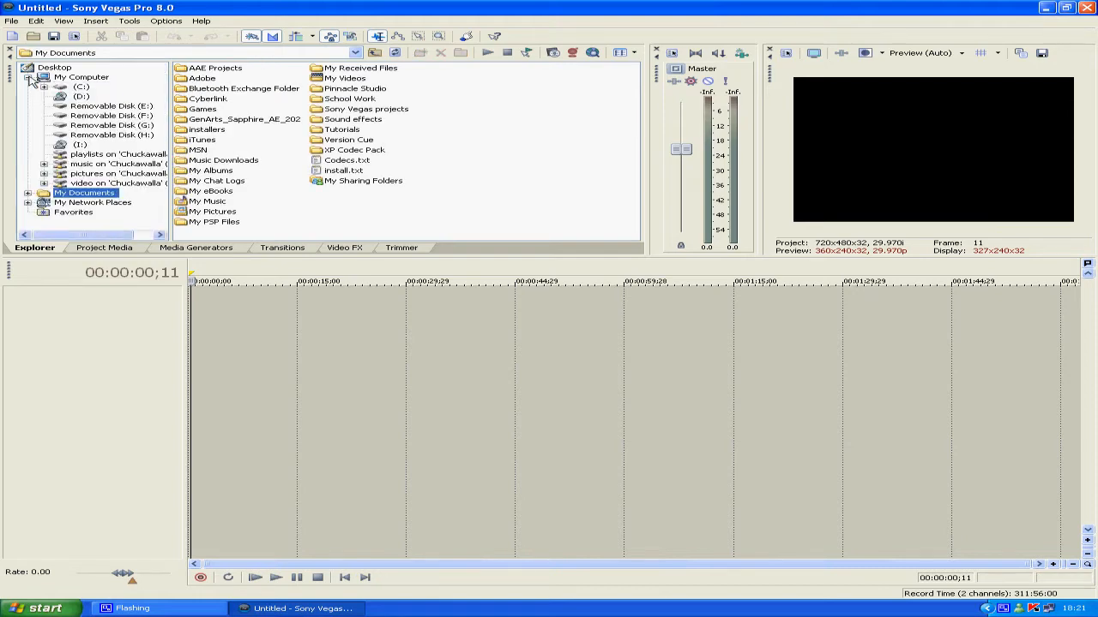
Browse to the DobbY's Clips folder within the DV folder on drive C
left_click(80, 88)
double_click(192, 119)
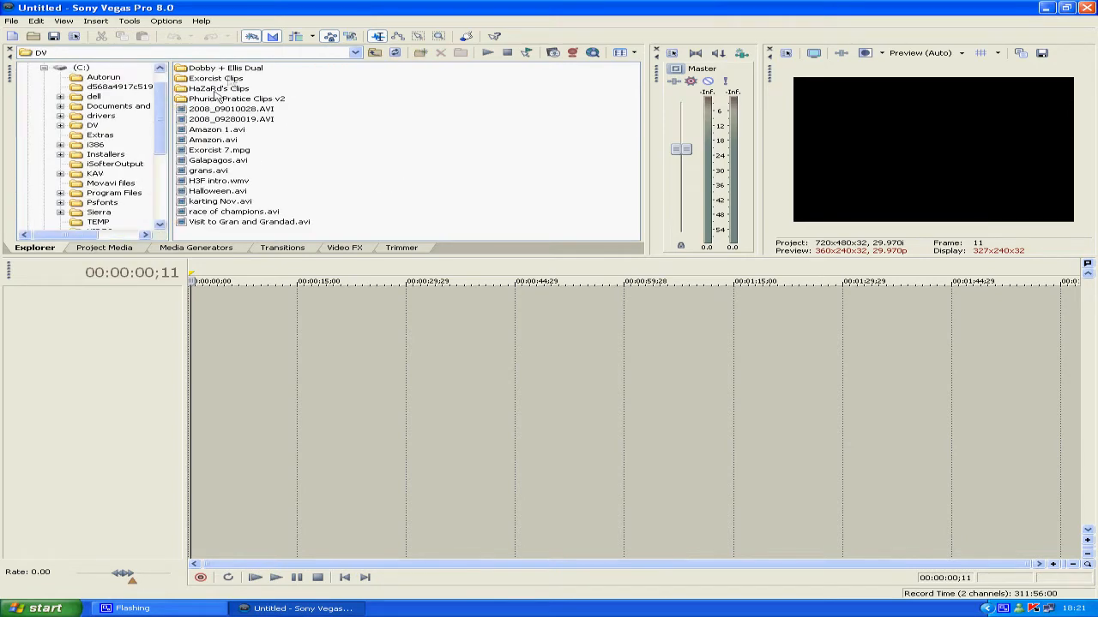
double_click(222, 69)
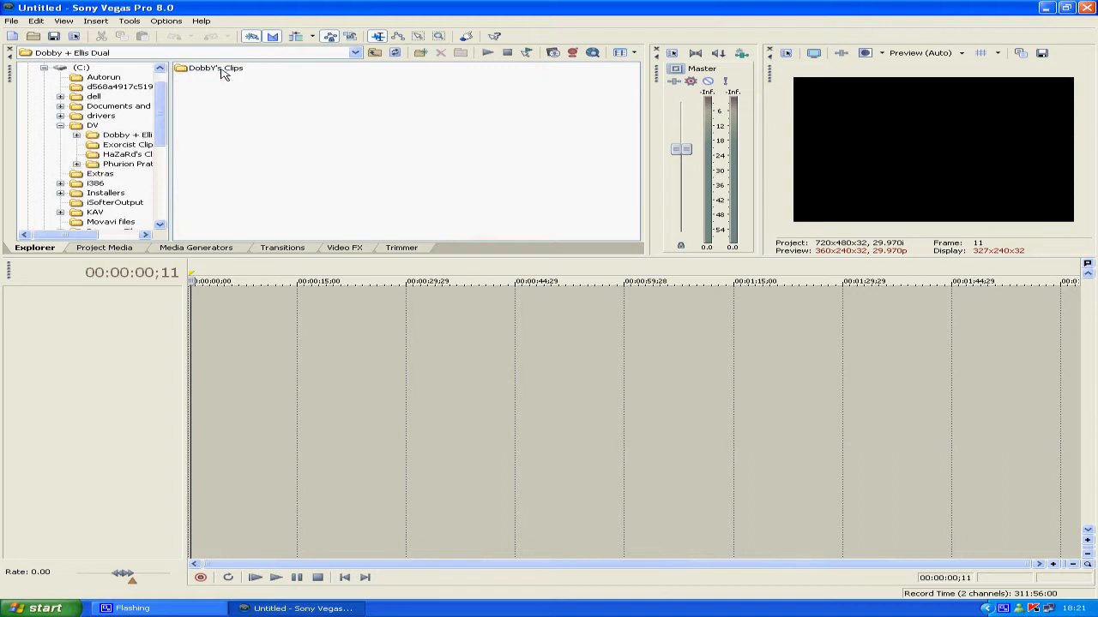
double_click(219, 70)
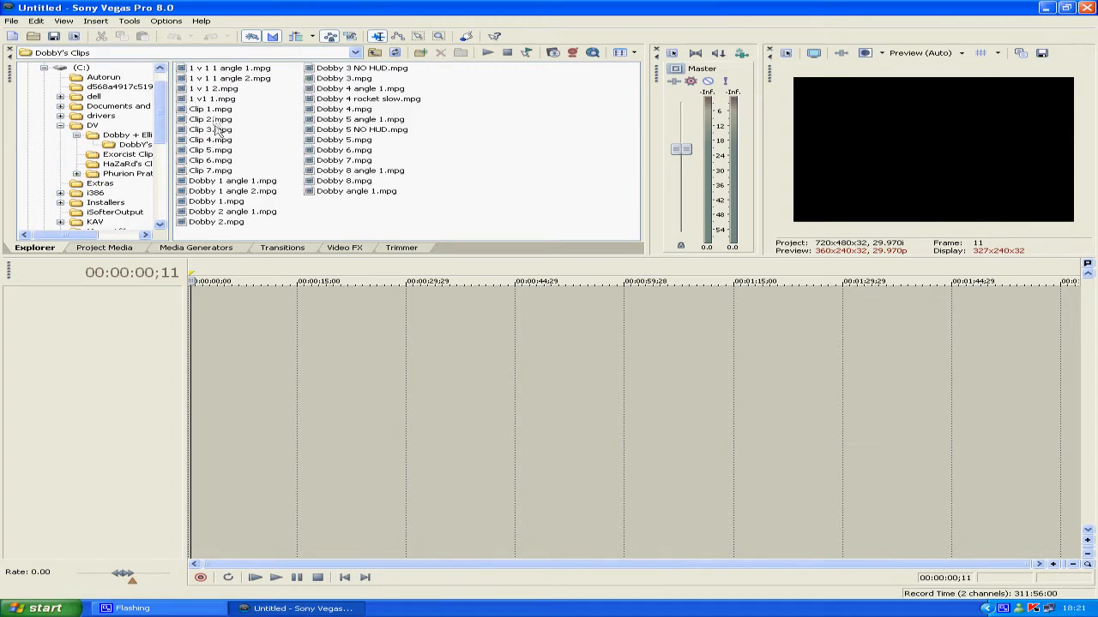
Place Clip 5.mpg at the start of the timeline, with its opening few seconds trimmed off
left_click_drag(210, 150, 185, 312)
left_click(220, 305)
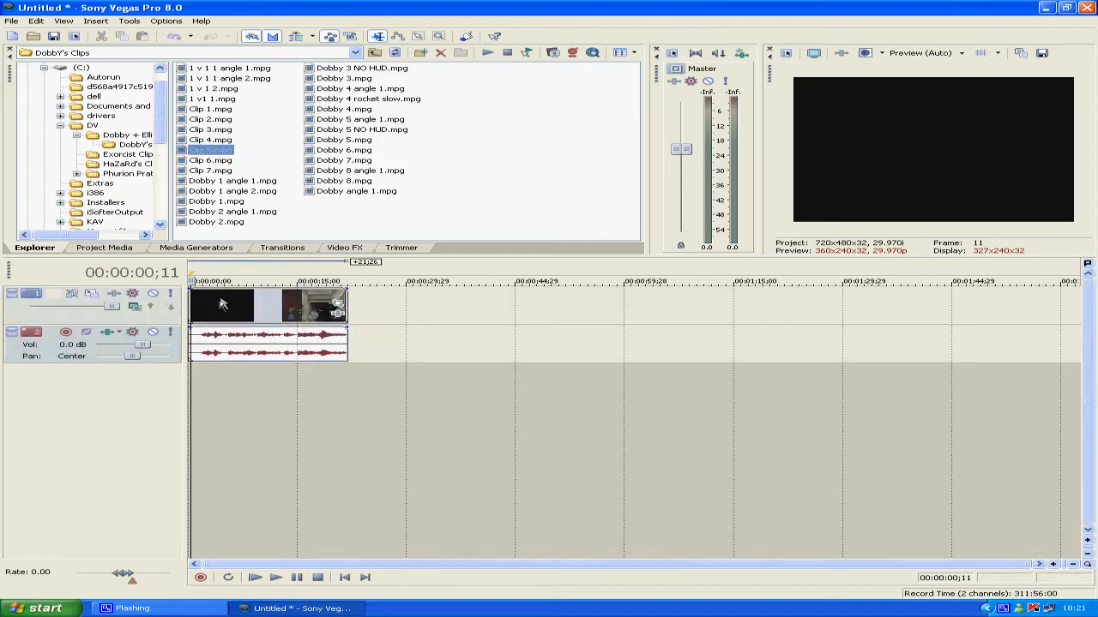
left_click(253, 311)
left_click(286, 313)
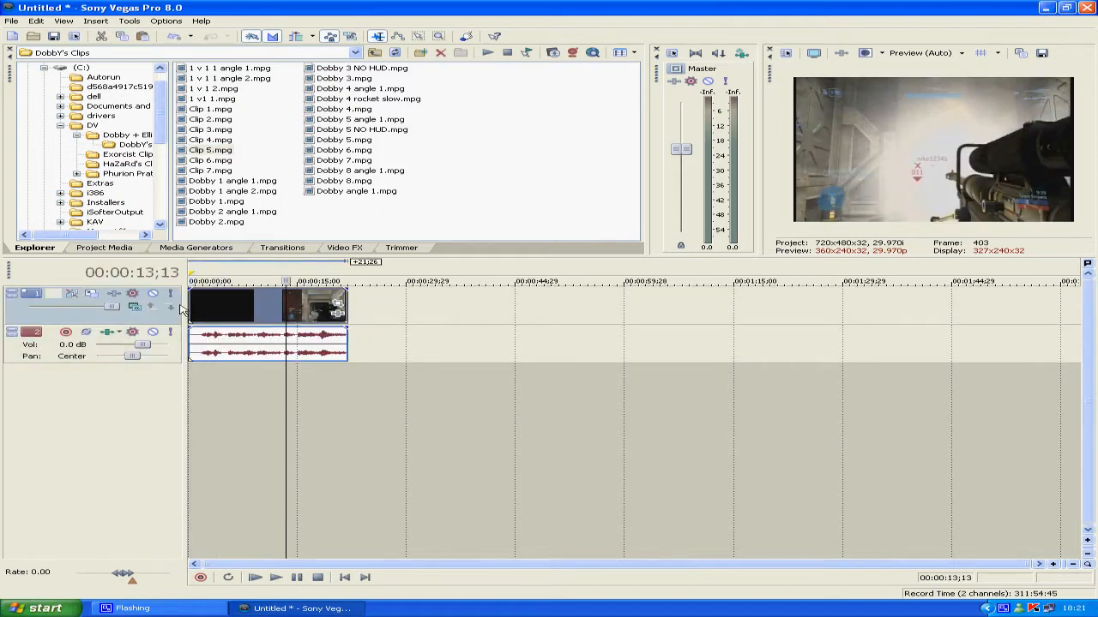
mouse_move(191, 302)
left_mouse_down()
mouse_move(401, 309)
mouse_move(206, 307)
left_mouse_up()
left_click(394, 316)
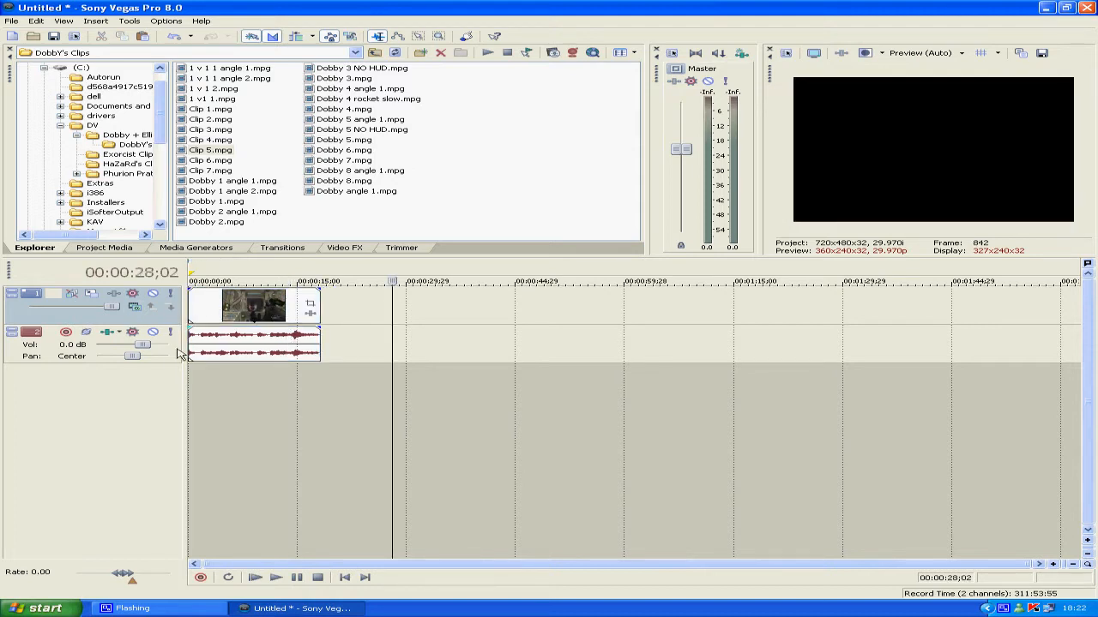
Insert an empty audio track and an empty video track into the project
right_click(344, 380)
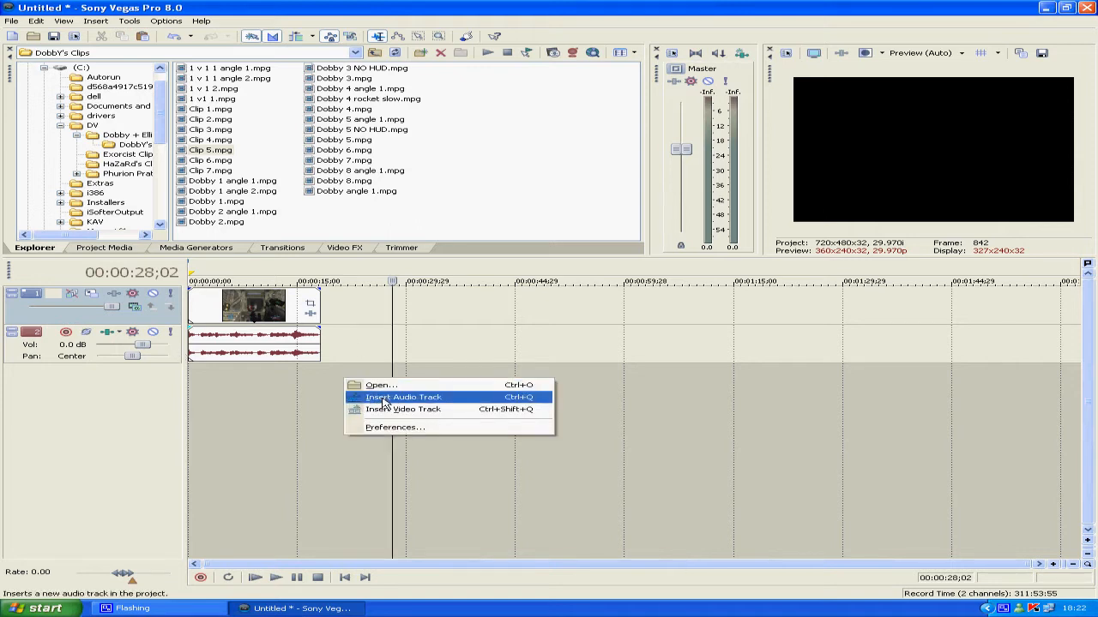
left_click(358, 397)
right_click(343, 430)
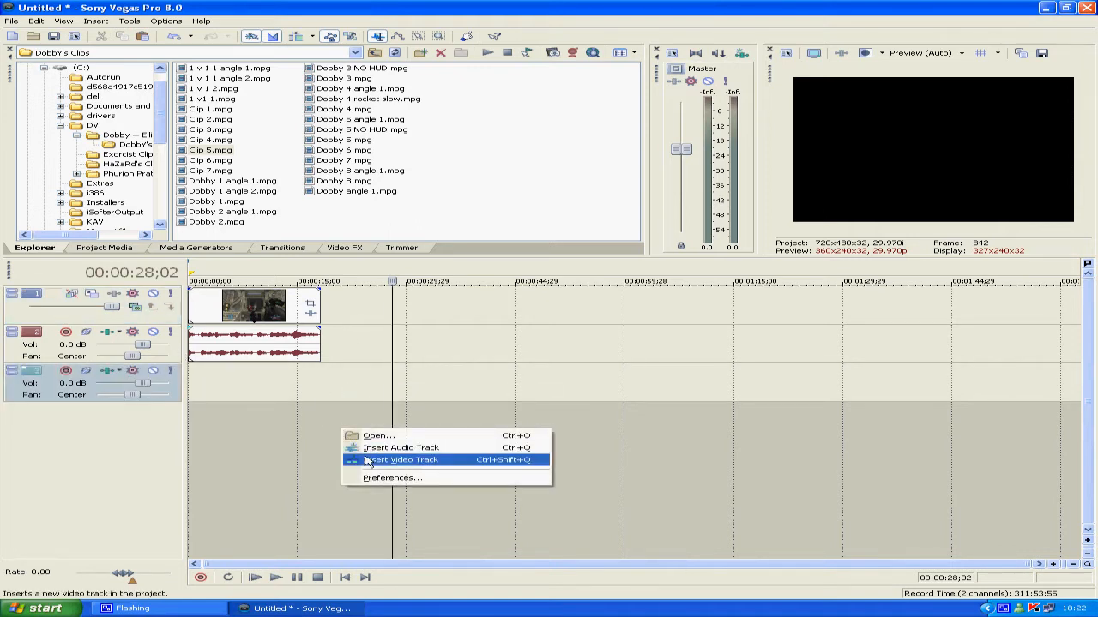
left_click(367, 460)
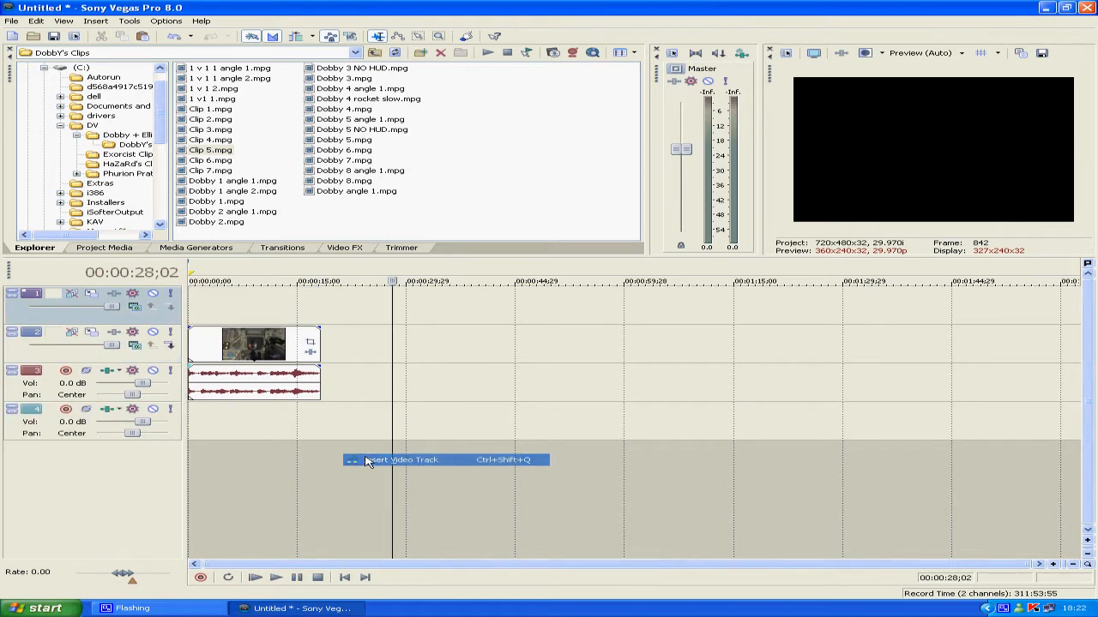
Delete the empty audio track and the empty video track, keeping only the clip's two tracks
left_click(217, 305)
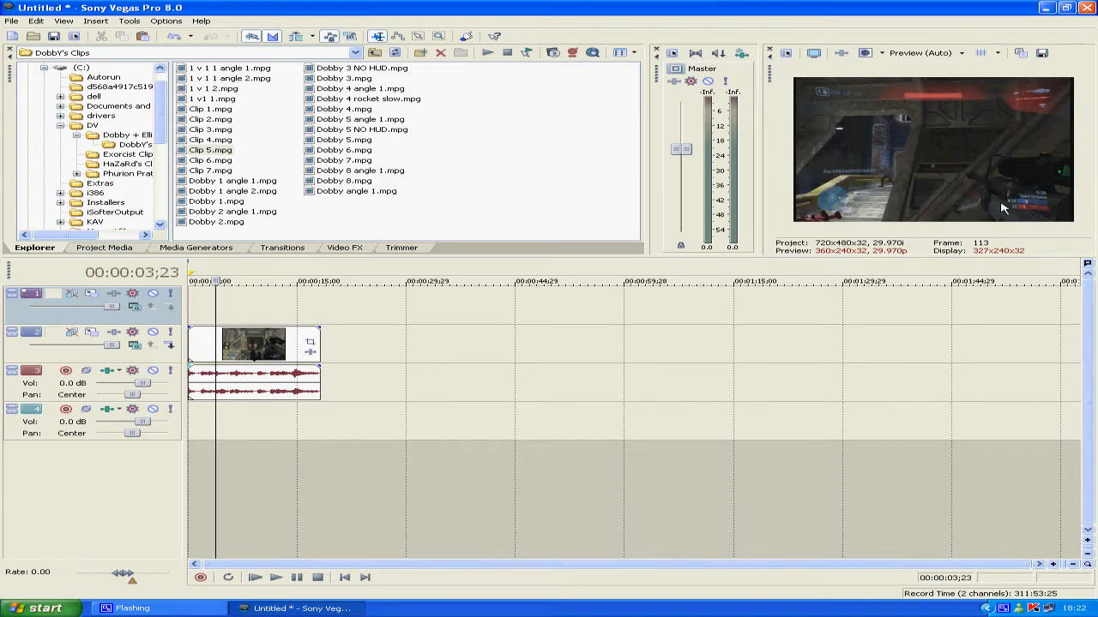
left_click(234, 343)
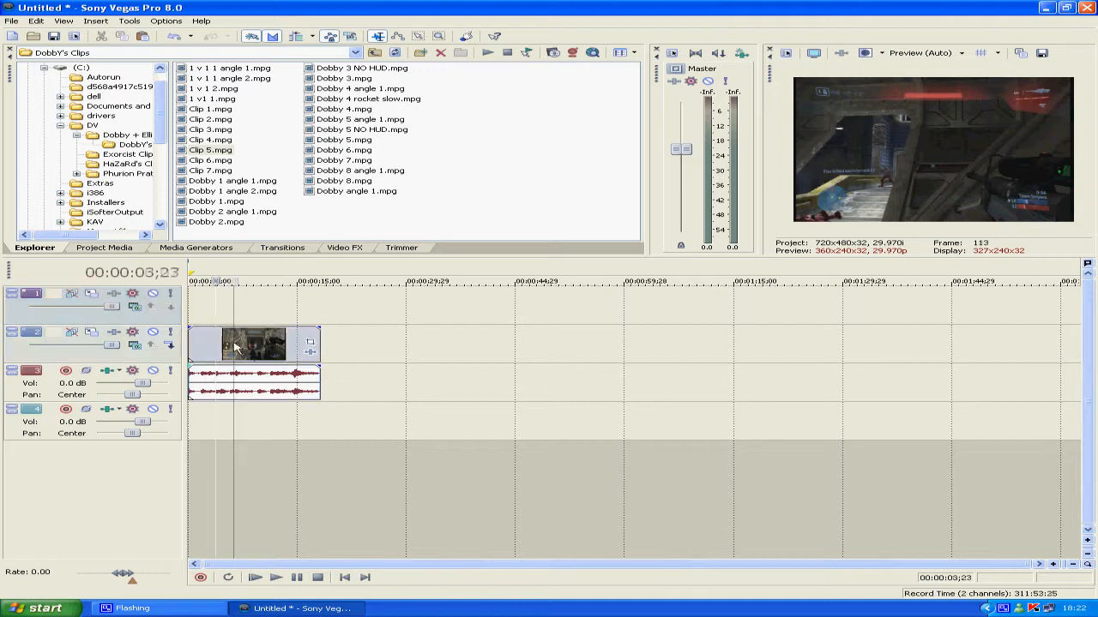
left_click(290, 343)
right_click(266, 413)
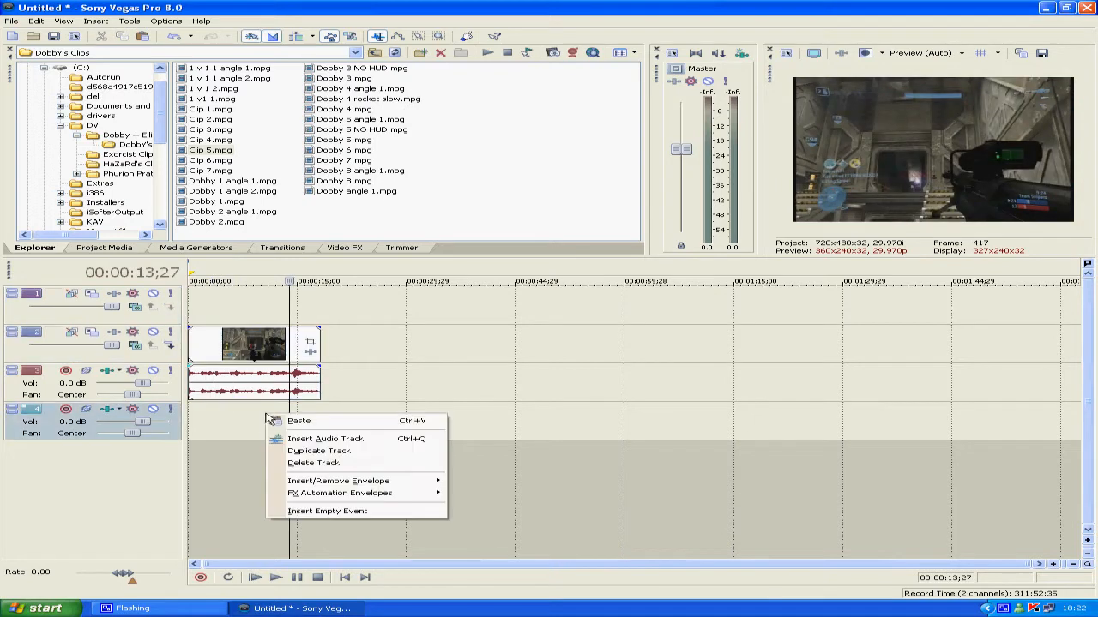
left_click(328, 464)
right_click(321, 310)
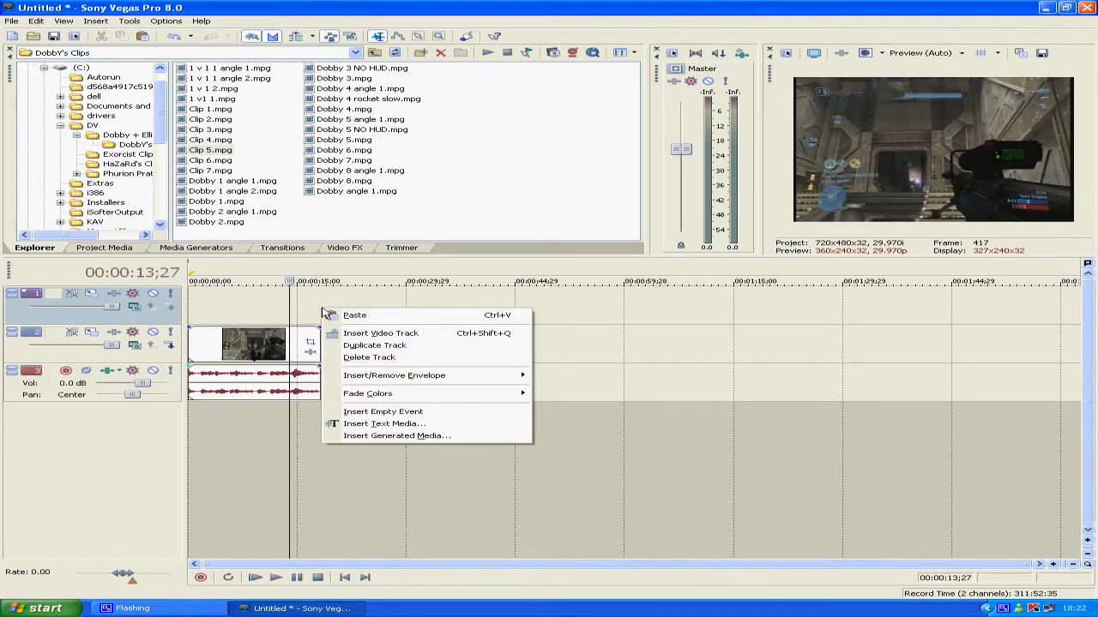
left_click(361, 358)
Move the clip along its track to start about 2.5 seconds into the timeline
mouse_move(204, 310)
left_mouse_down()
mouse_move(253, 310)
mouse_move(215, 302)
left_mouse_up()
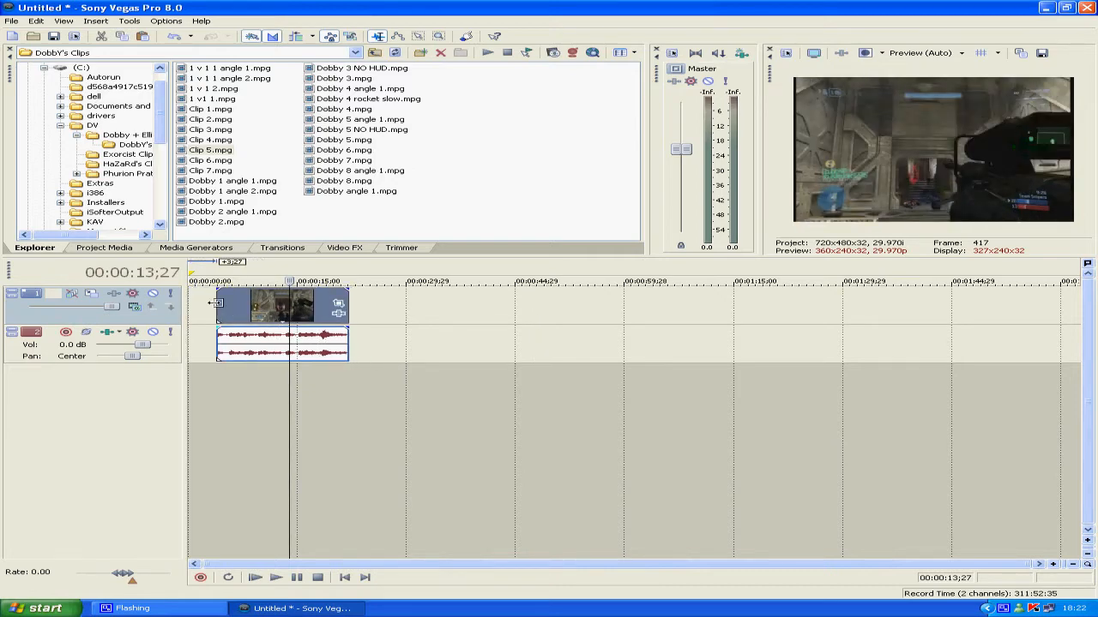
left_click(401, 248)
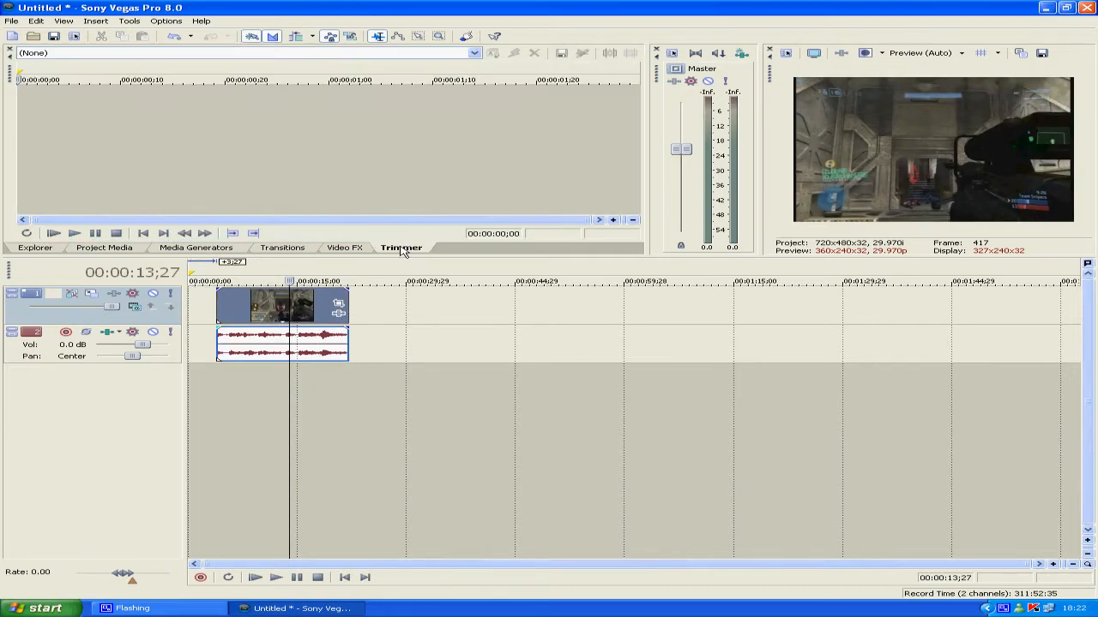
left_click_drag(286, 313, 36, 255)
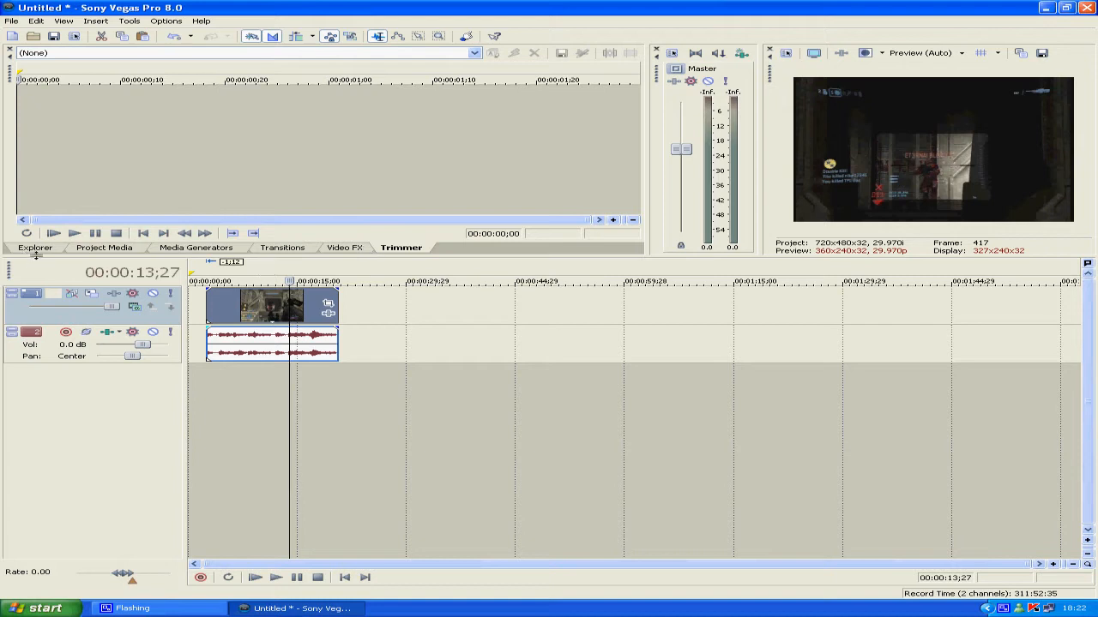
left_click(36, 249)
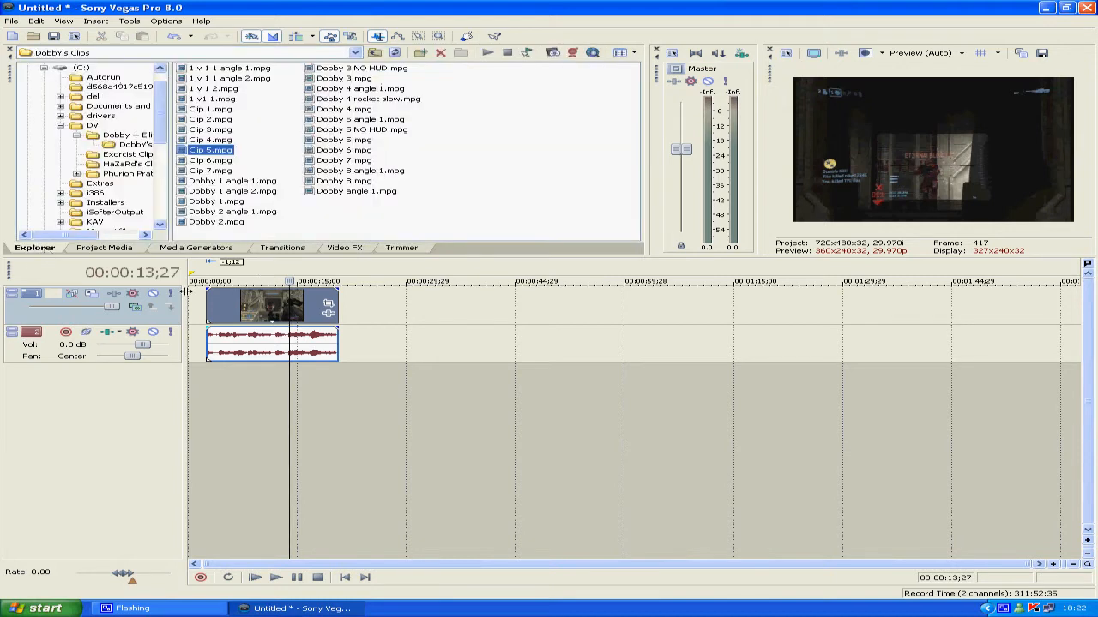
Trim about 1 second 20 frames off the end of the clip
left_click(333, 300)
left_click(333, 297)
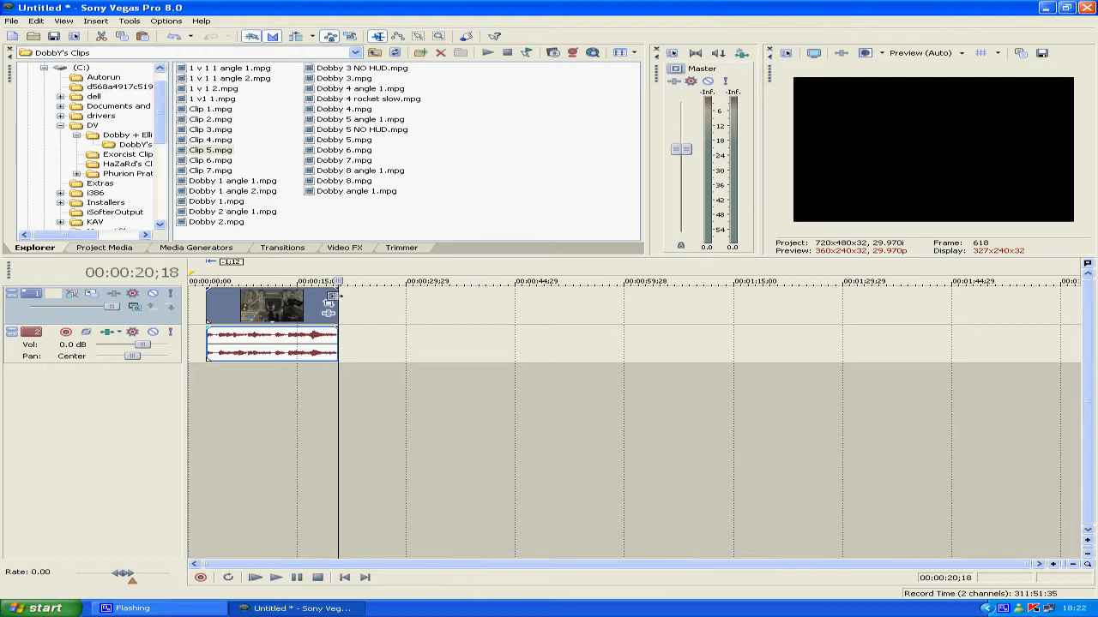
left_click_drag(333, 294, 320, 297)
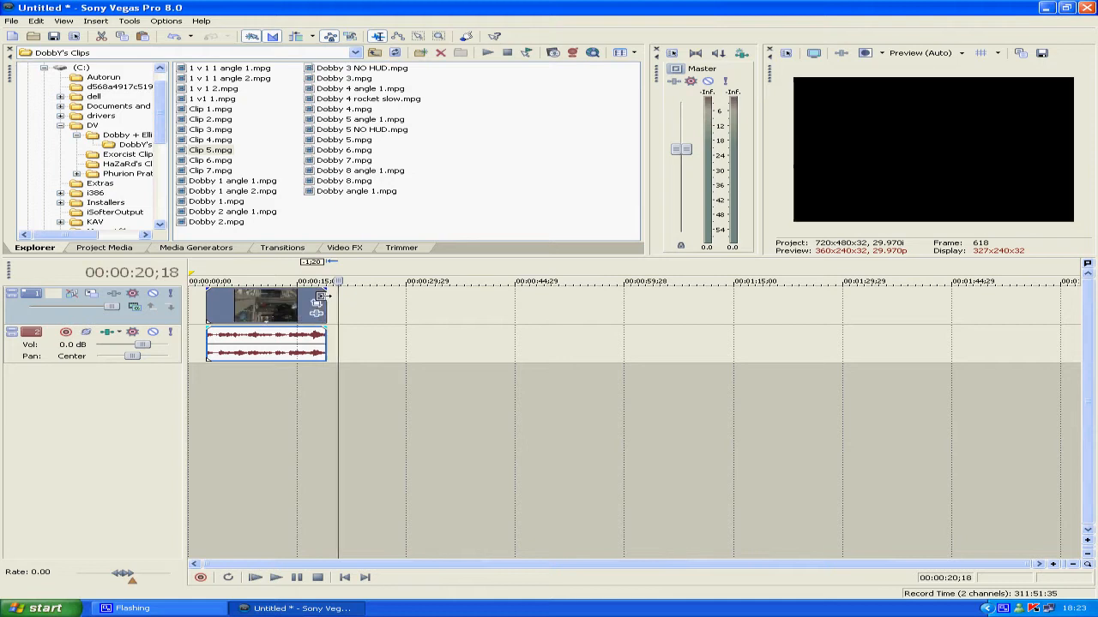
Time-stretch the clip's end by about 5 seconds 20 frames to slow it down, and play it from its beginning
left_click(279, 302)
left_click(304, 300)
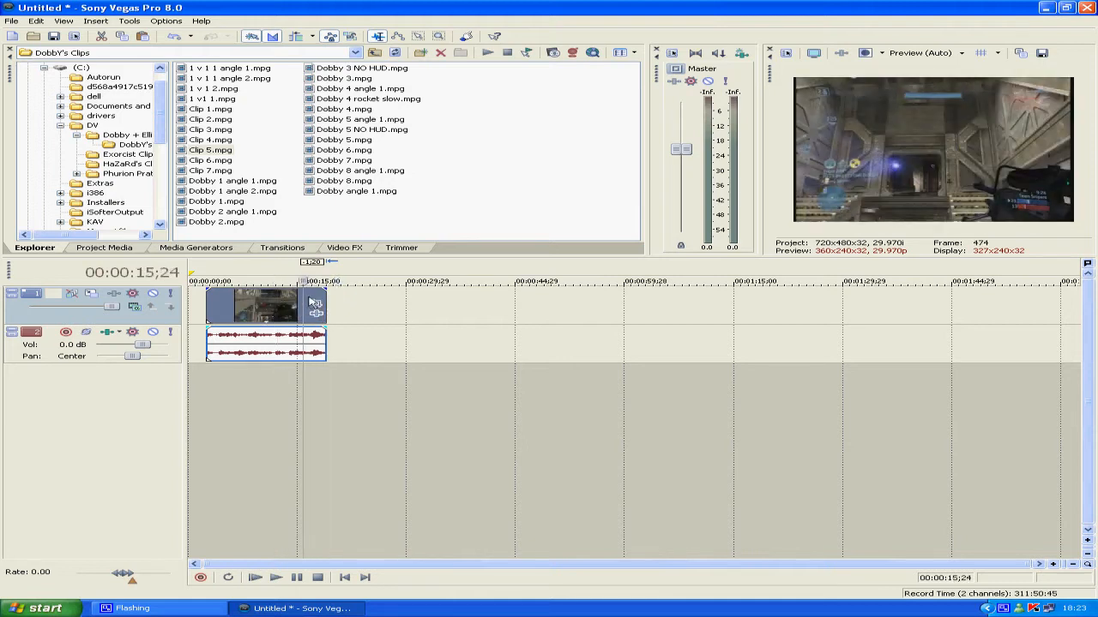
left_click(324, 300)
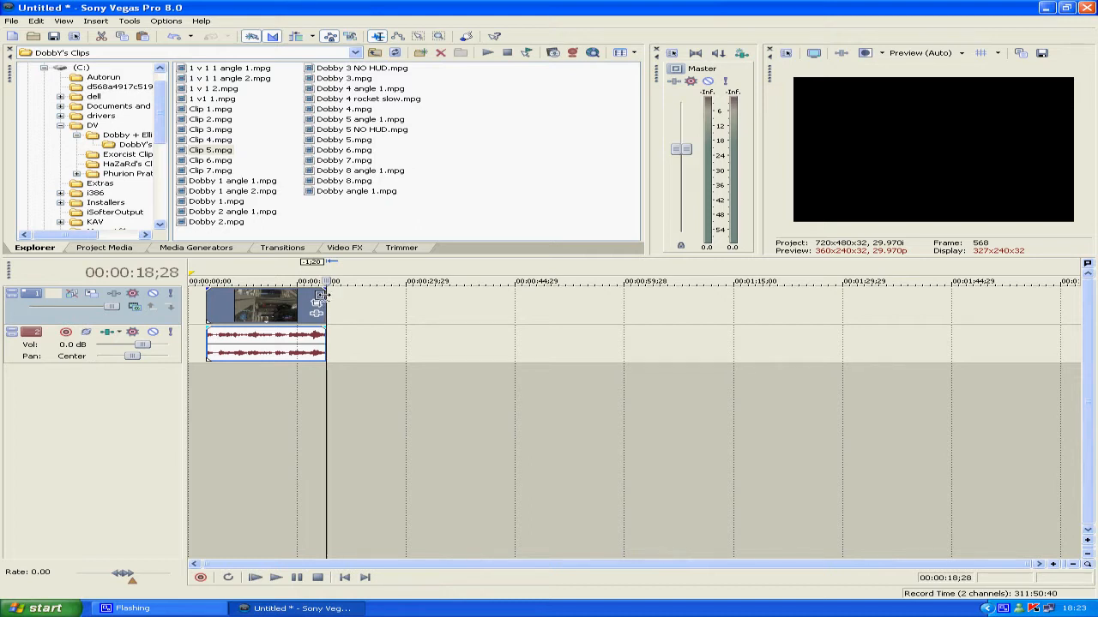
left_click_drag(324, 296, 362, 296)
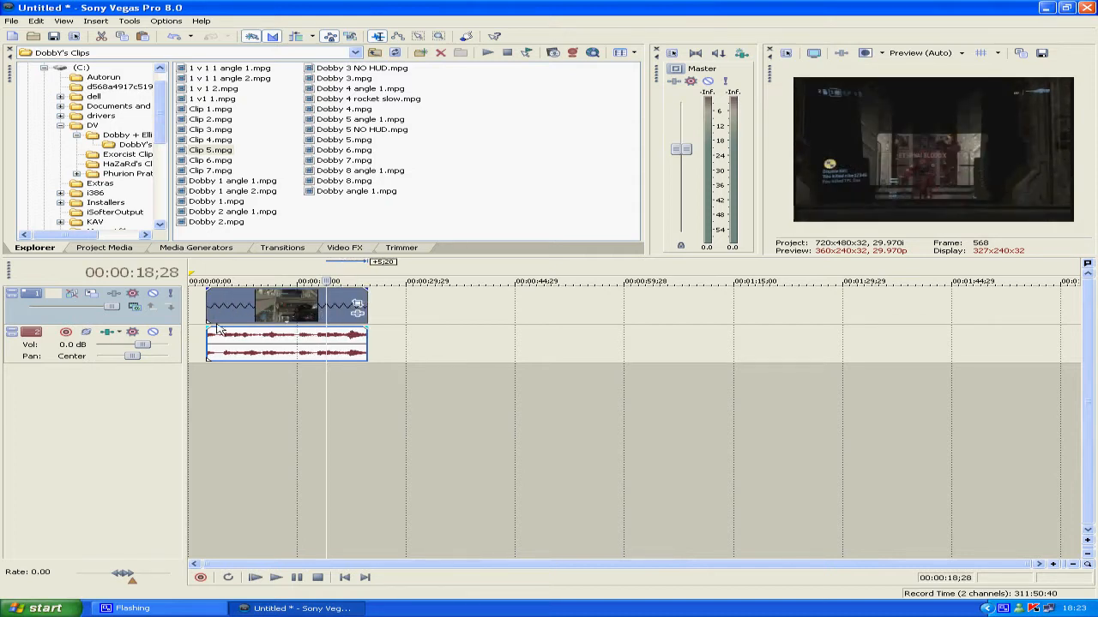
left_click(213, 319)
left_click(278, 578)
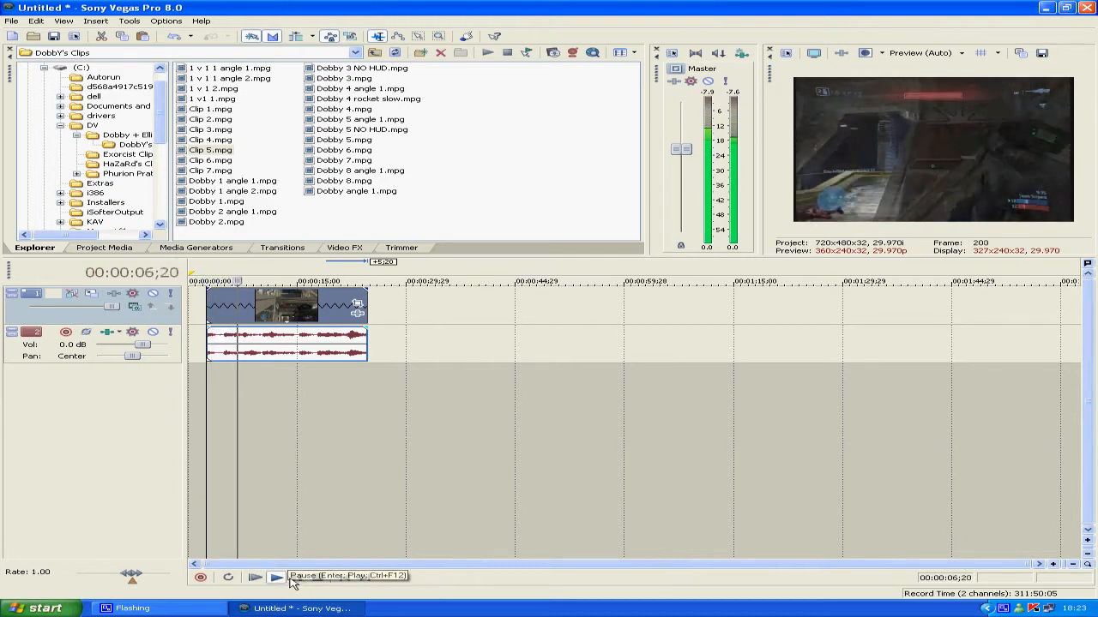
Pause playback and undo the time-stretch applied to the end of the clip
left_click(295, 578)
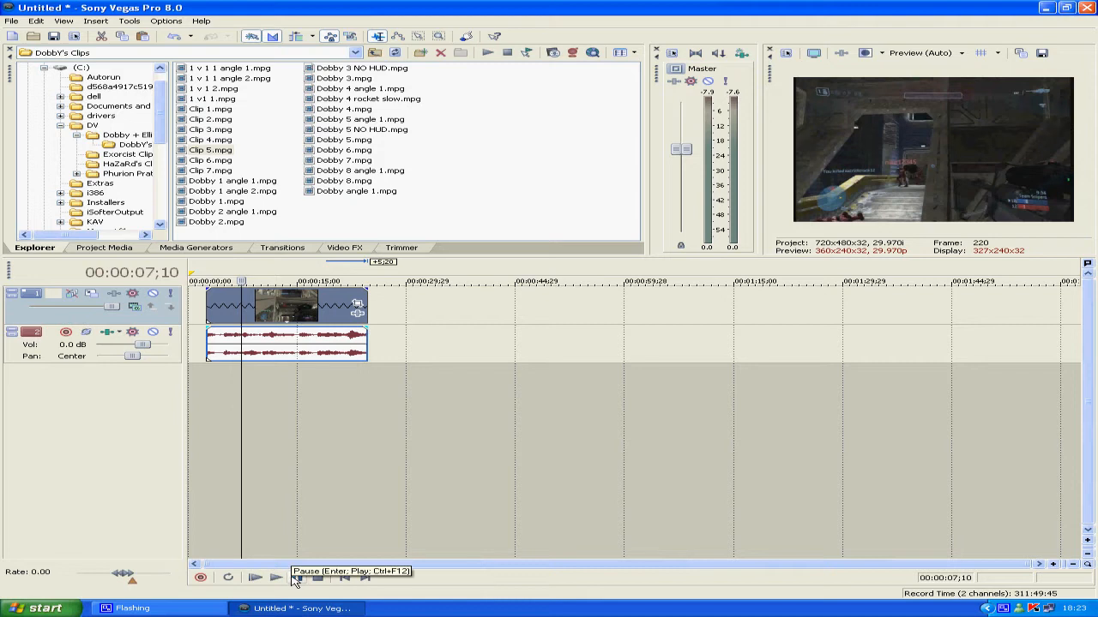
key("ctrl+z")
key("ctrl+y")
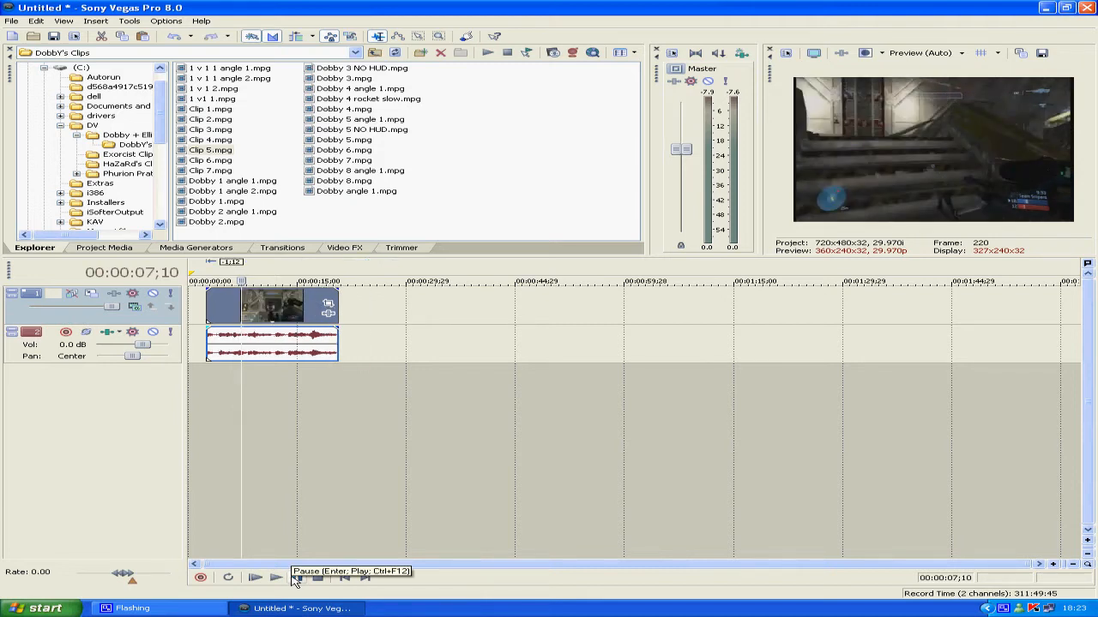
Split the clip at 00:00:16;04 and move its second part about 9 seconds 6 frames later
left_click(256, 305)
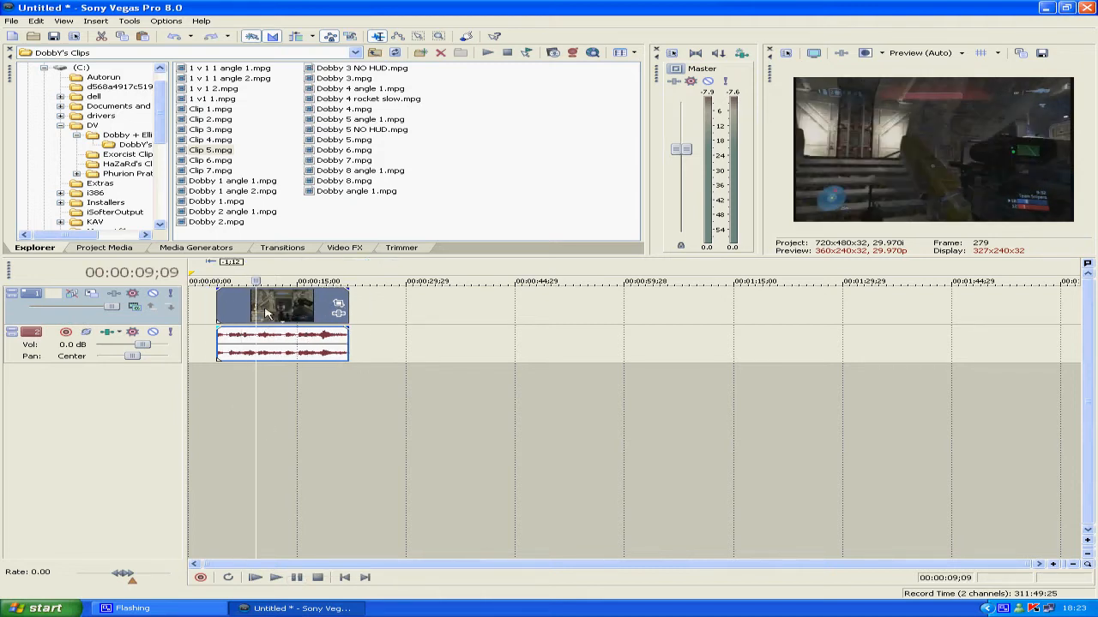
left_click(290, 314)
left_click(267, 308)
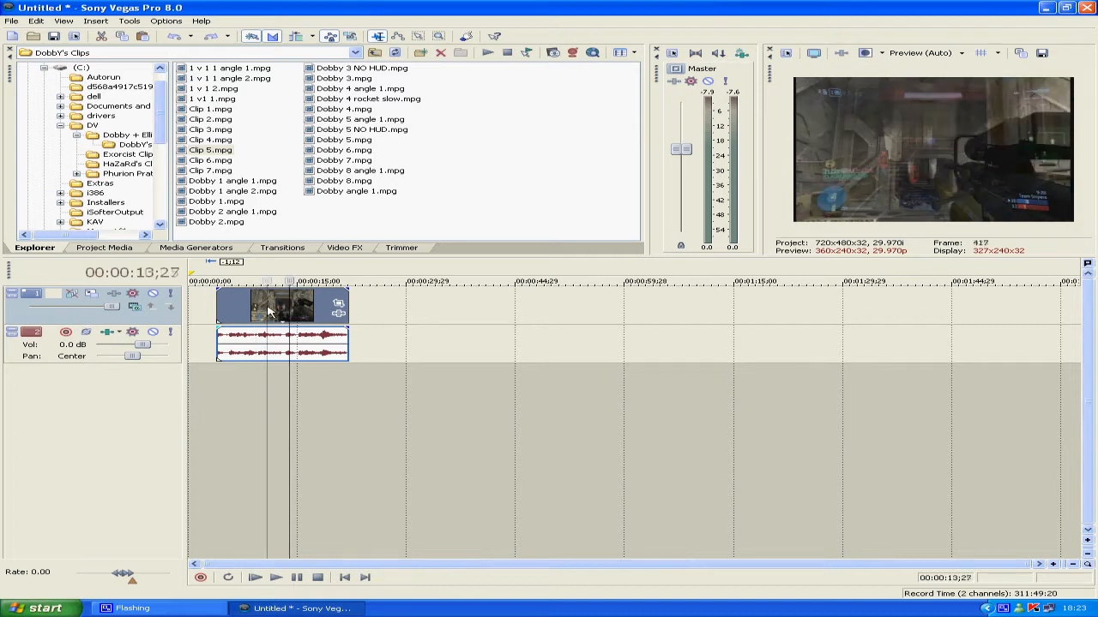
left_click(283, 308)
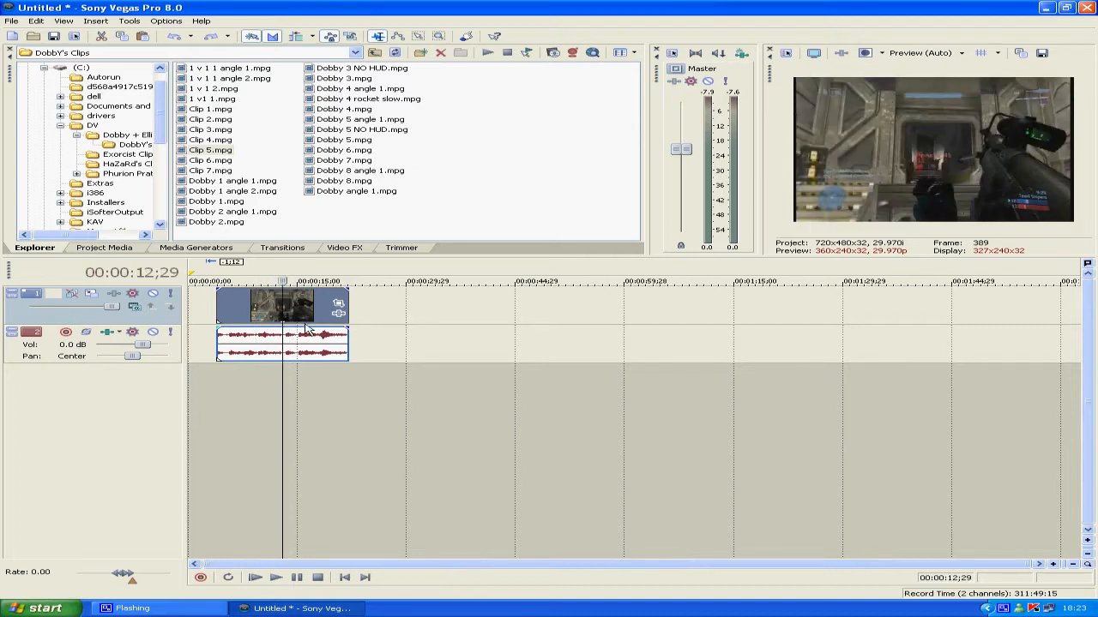
left_click(269, 319)
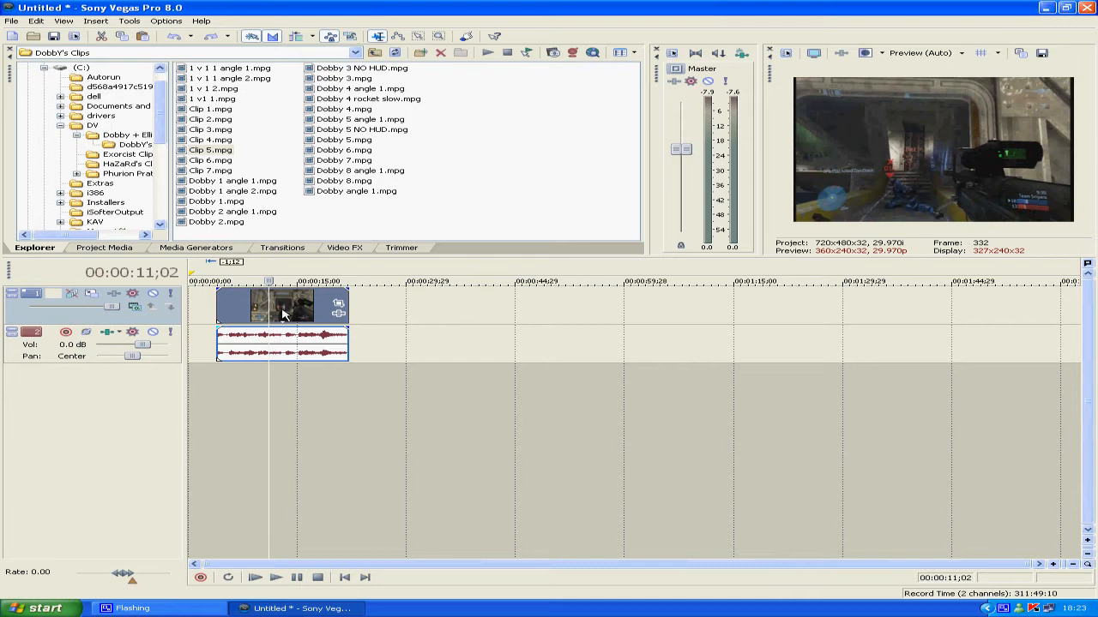
left_click(282, 311)
left_click(298, 308)
left_click(311, 307)
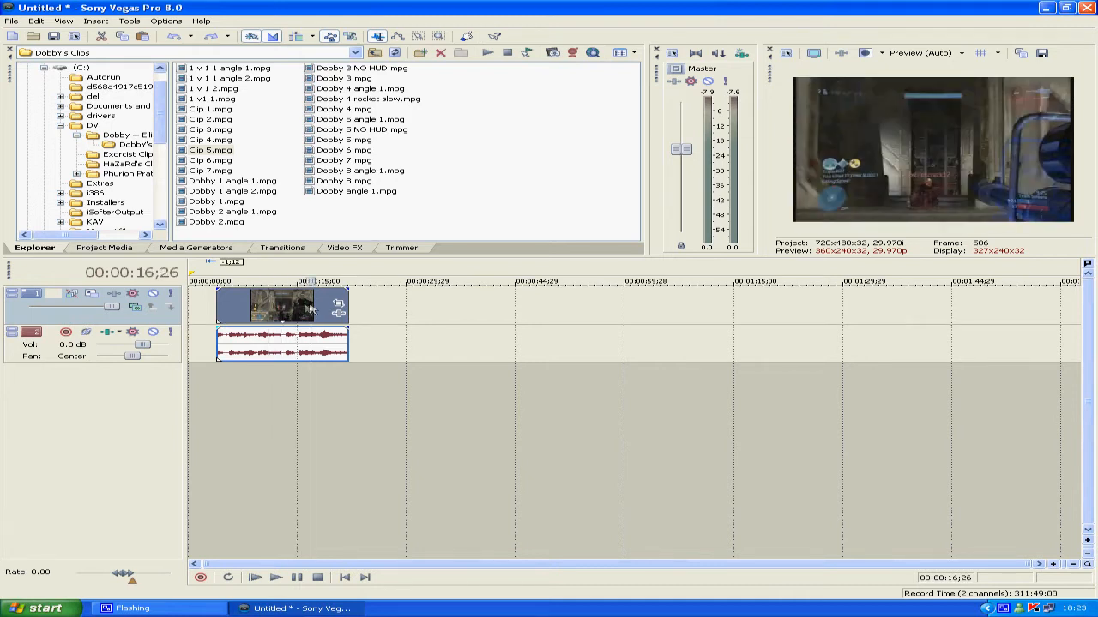
left_click(304, 305)
left_click(306, 305)
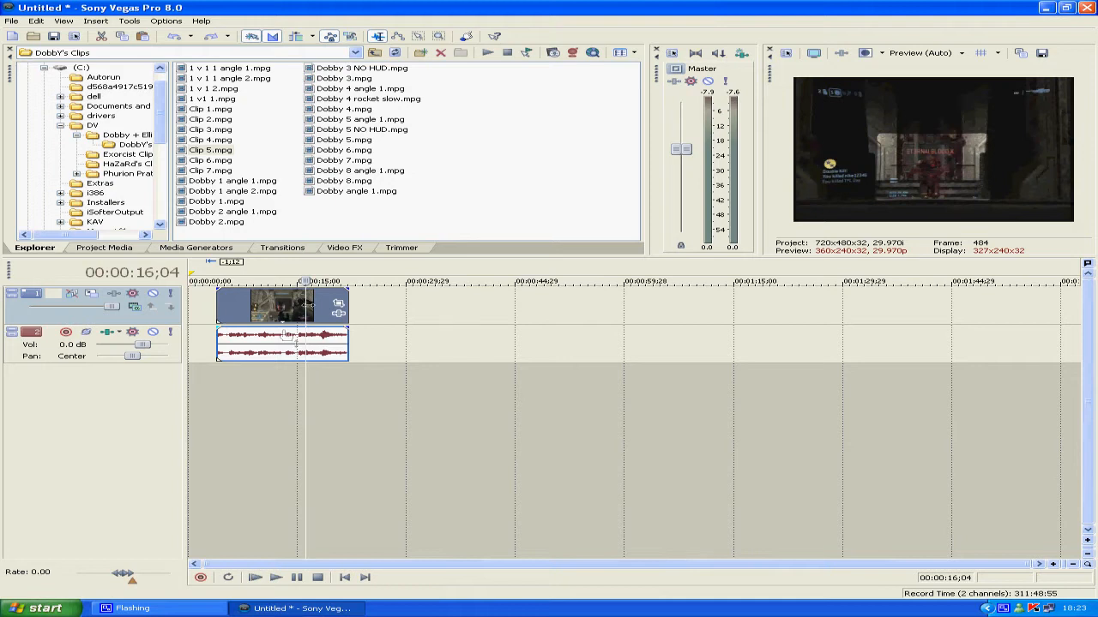
key("s")
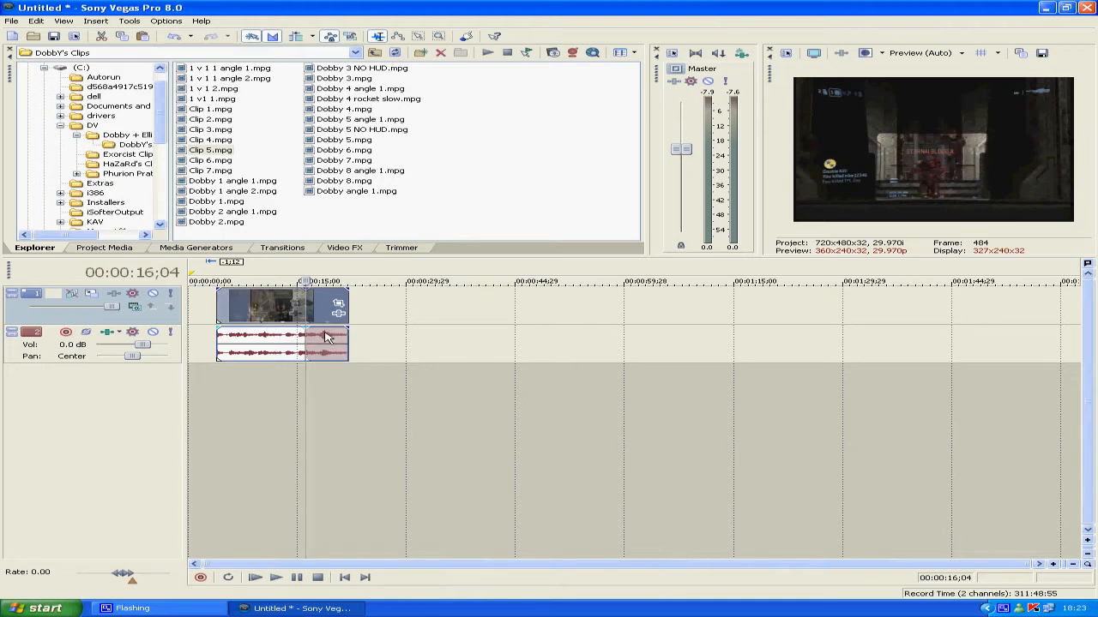
left_click_drag(318, 313, 385, 314)
left_click(262, 315)
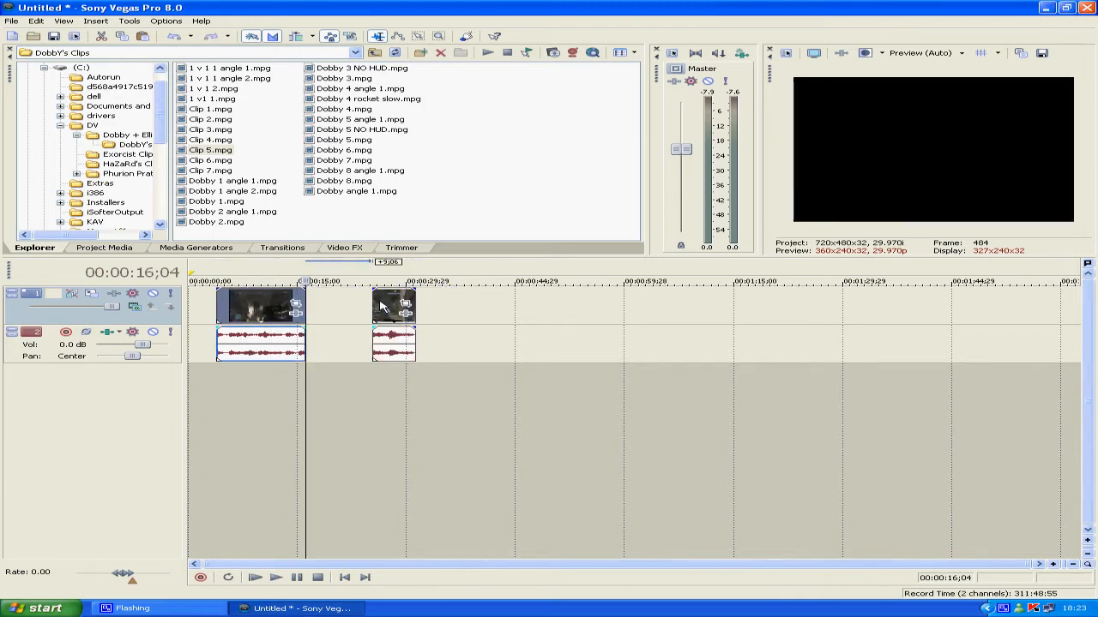
Undo the split and the moved part, and shift the whole clip about 28 frames later
key("ctrl+z")
left_click(288, 313)
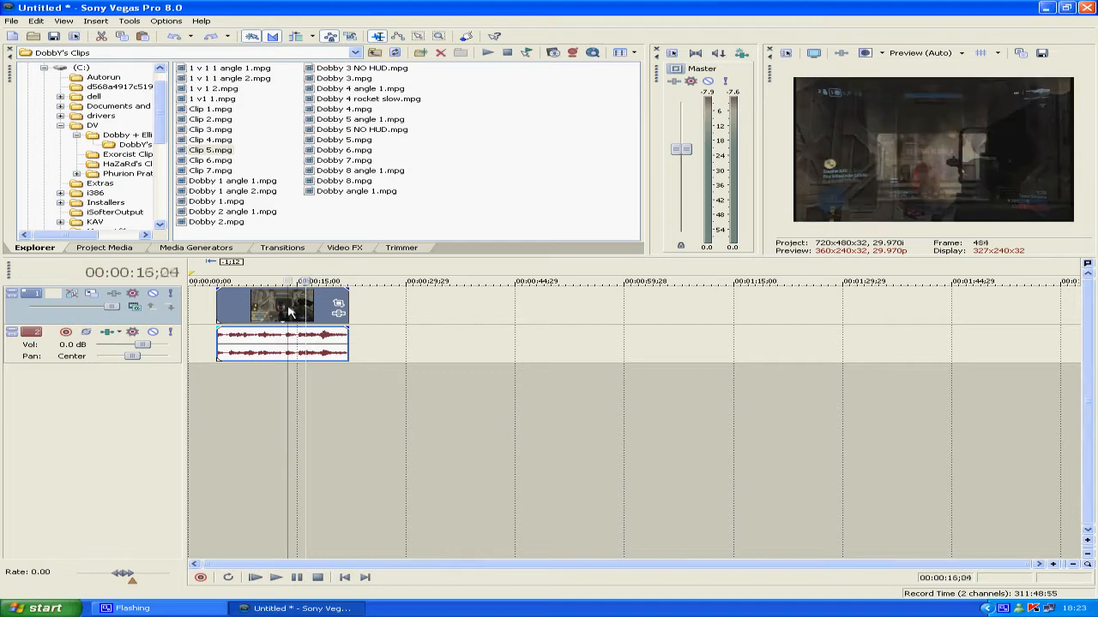
mouse_move(243, 306)
left_mouse_down()
mouse_move(318, 302)
mouse_move(250, 302)
left_mouse_up()
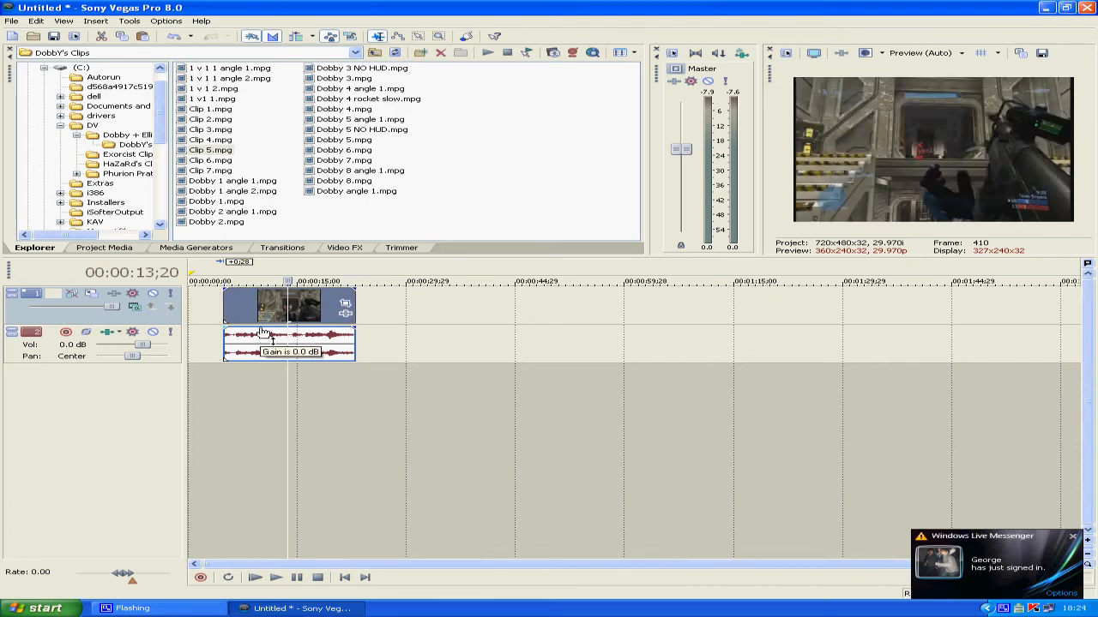
Try lowering the audio event's gain to silence and the video event's opacity, and restore both to full level
left_click_drag(264, 333, 260, 370)
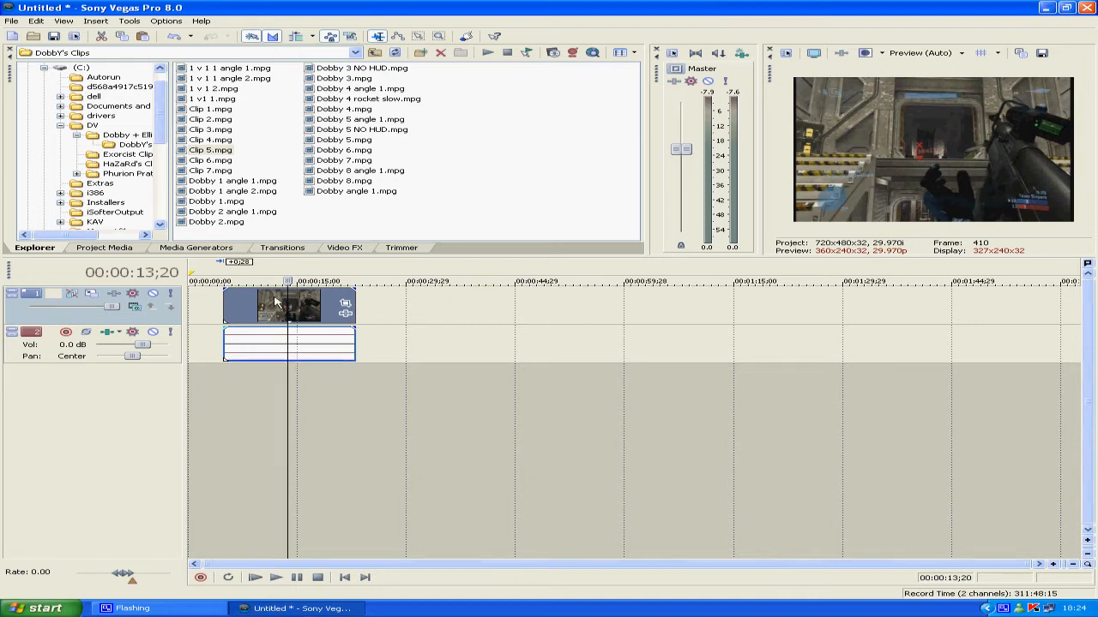
left_click_drag(277, 296, 277, 311)
mouse_move(277, 303)
left_mouse_down()
mouse_move(277, 293)
mouse_move(277, 313)
mouse_move(275, 292)
left_mouse_up()
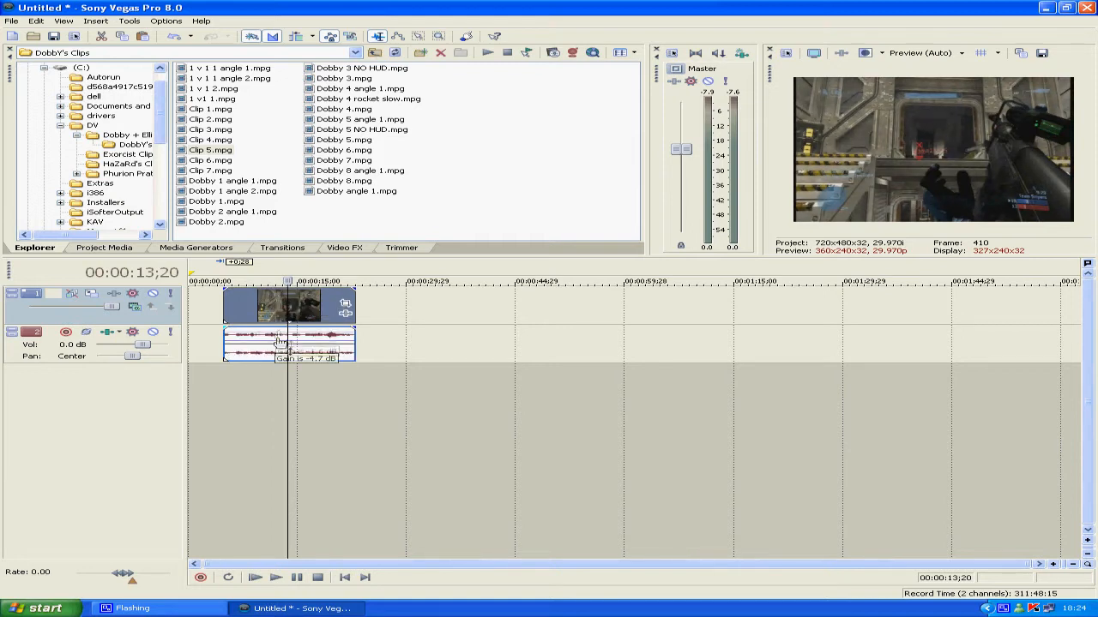
left_click(279, 309)
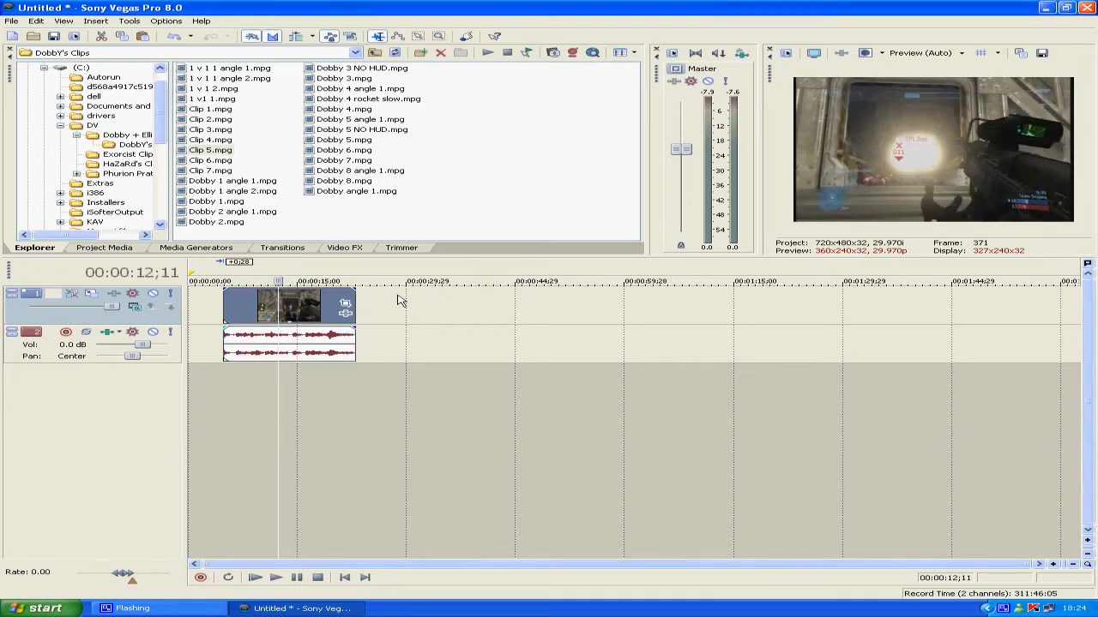
Separately move the clip's audio about 13 seconds 27 frames later and its video about 2 seconds 7 frames earlier
left_click_drag(313, 343, 414, 338)
left_click(386, 346)
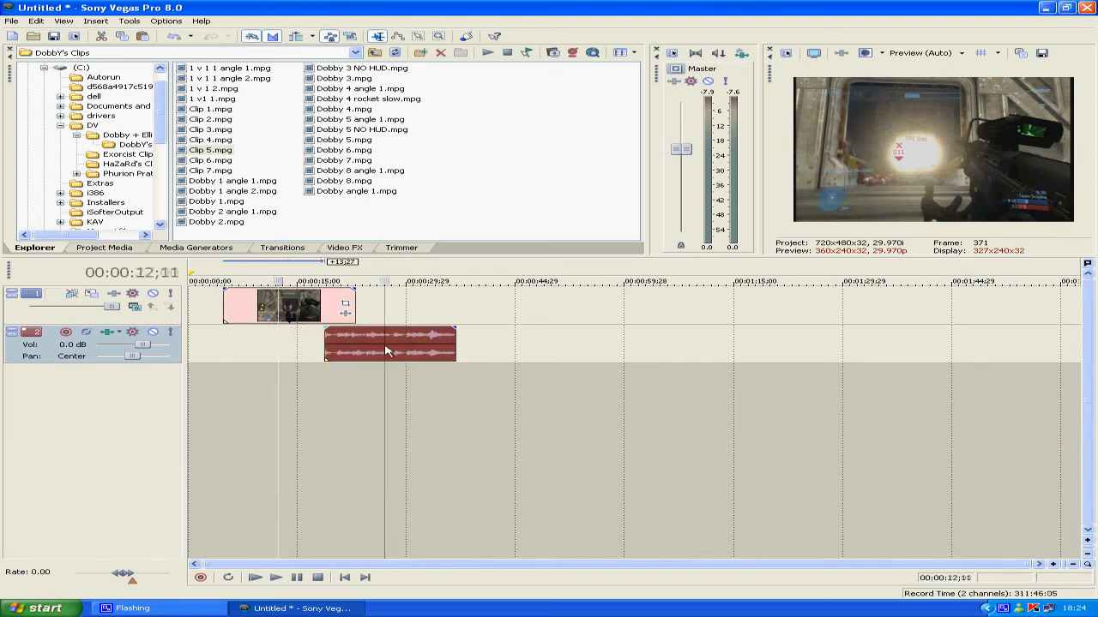
mouse_move(275, 313)
left_mouse_down()
mouse_move(244, 312)
mouse_move(262, 311)
left_mouse_up()
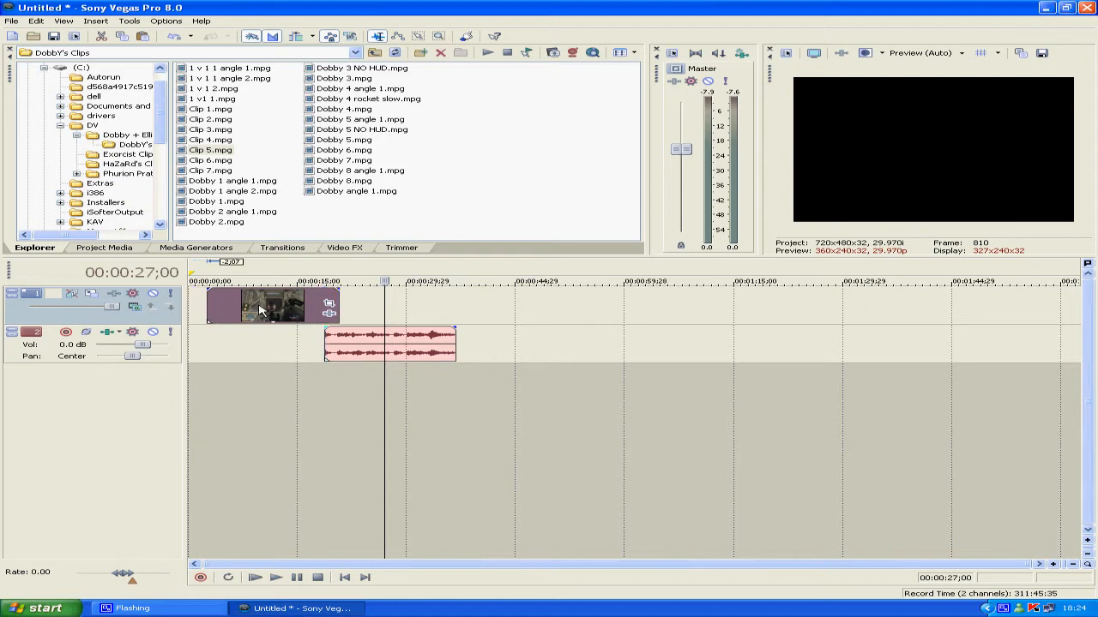
Delete the separated audio event, and undo the deletion together with the separate audio and video moves
left_click(377, 346)
key("Delete")
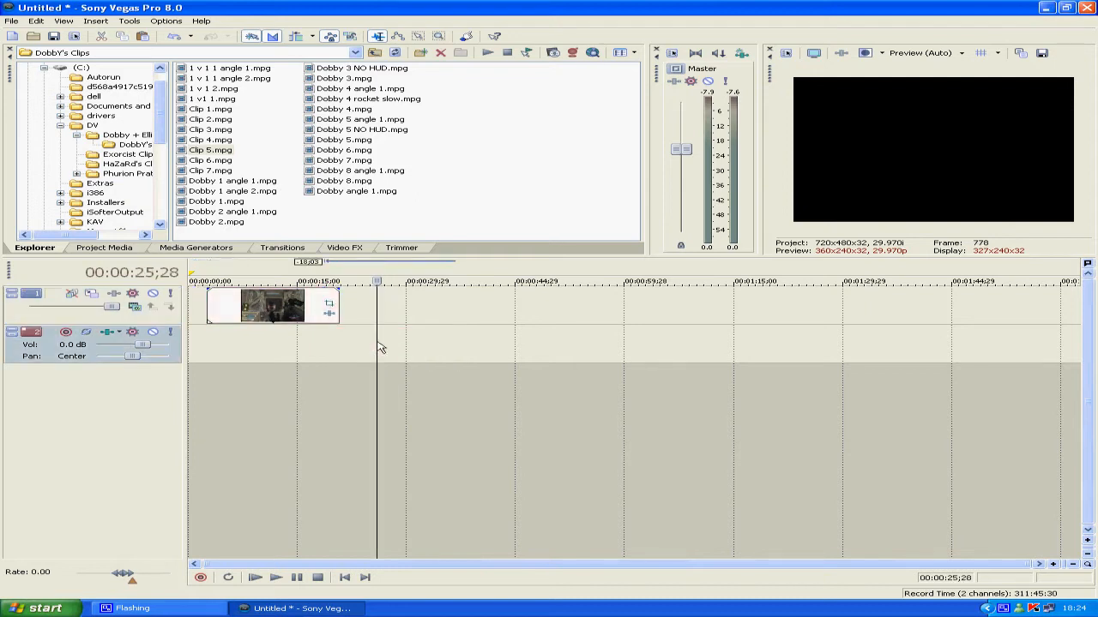
key("ctrl+z")
key("ctrl+z")
key("ctrl+z")
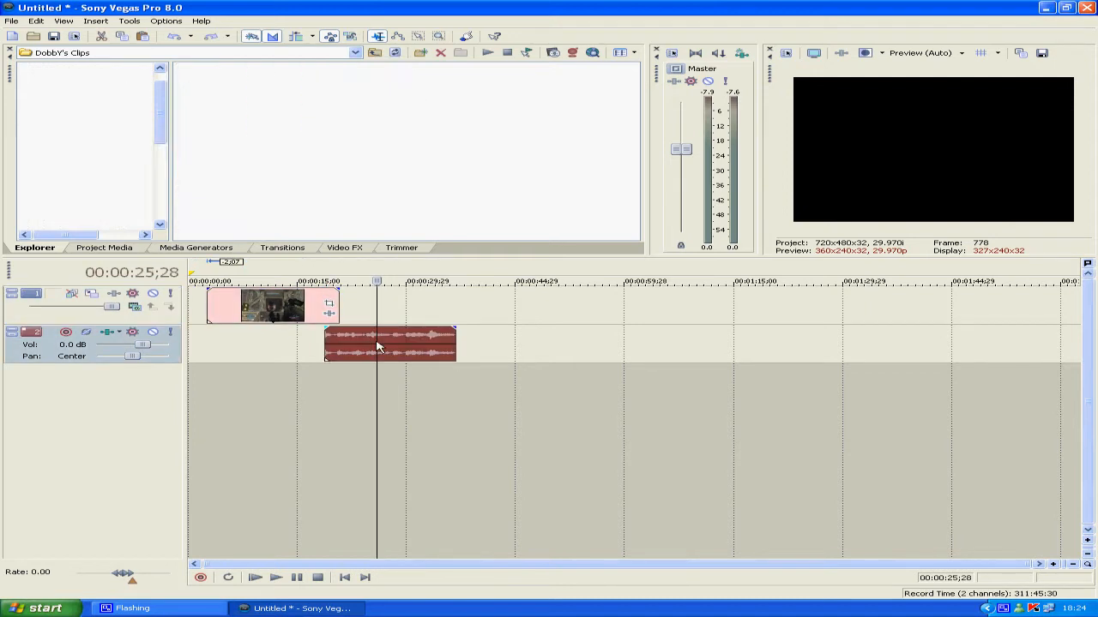
left_click(262, 317)
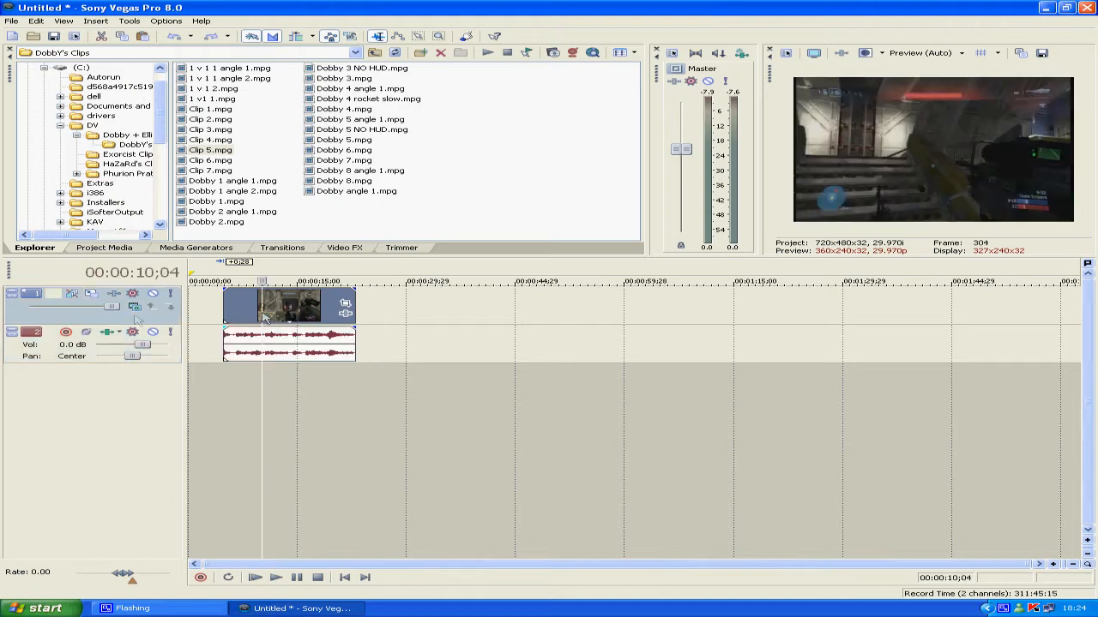
Move the clip's video and audio together to the very start of the timeline
left_click(110, 251)
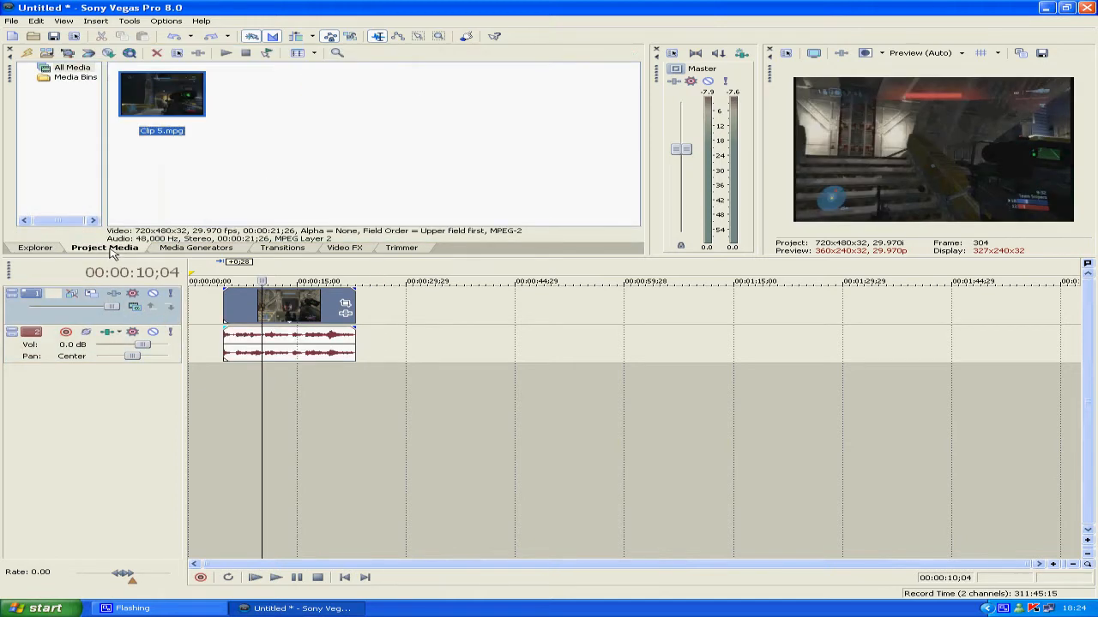
left_click_drag(237, 306, 202, 306)
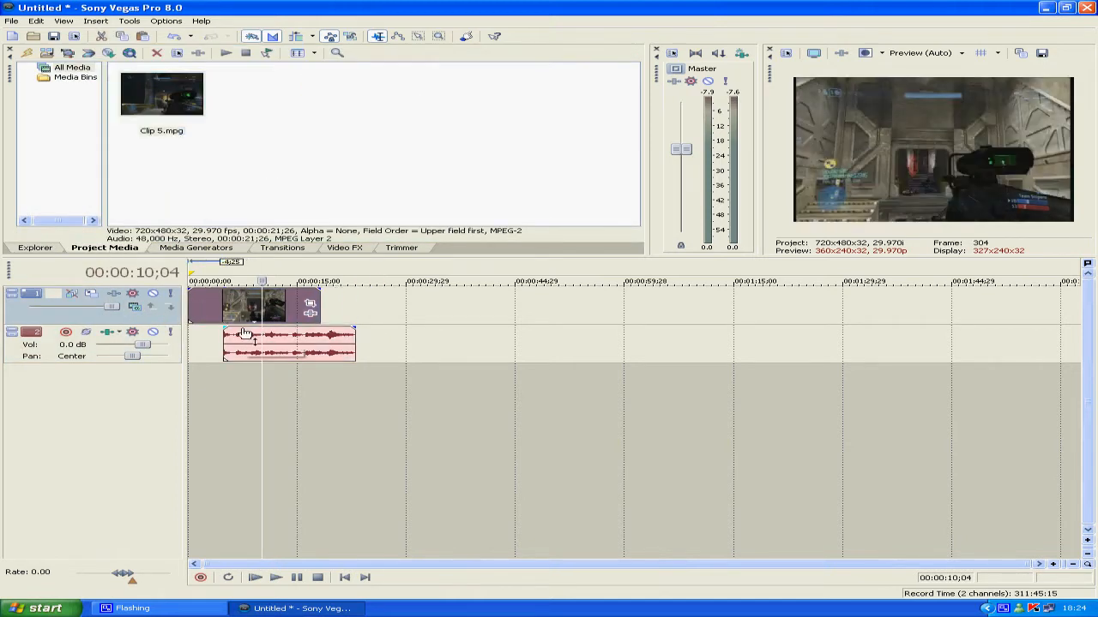
key("ctrl+z")
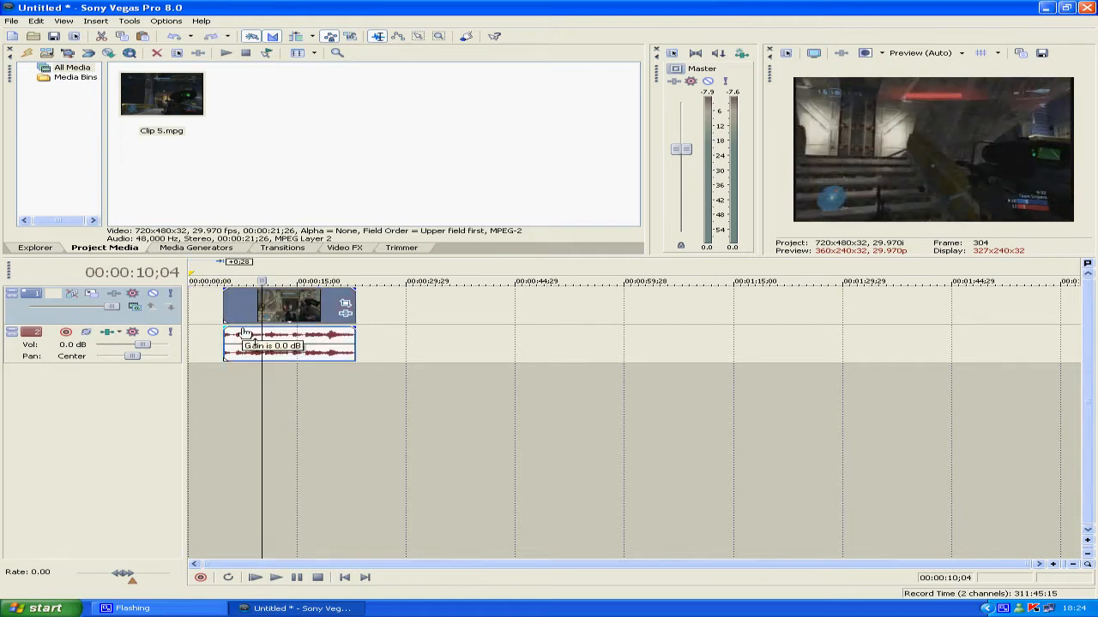
left_click_drag(244, 333, 211, 333)
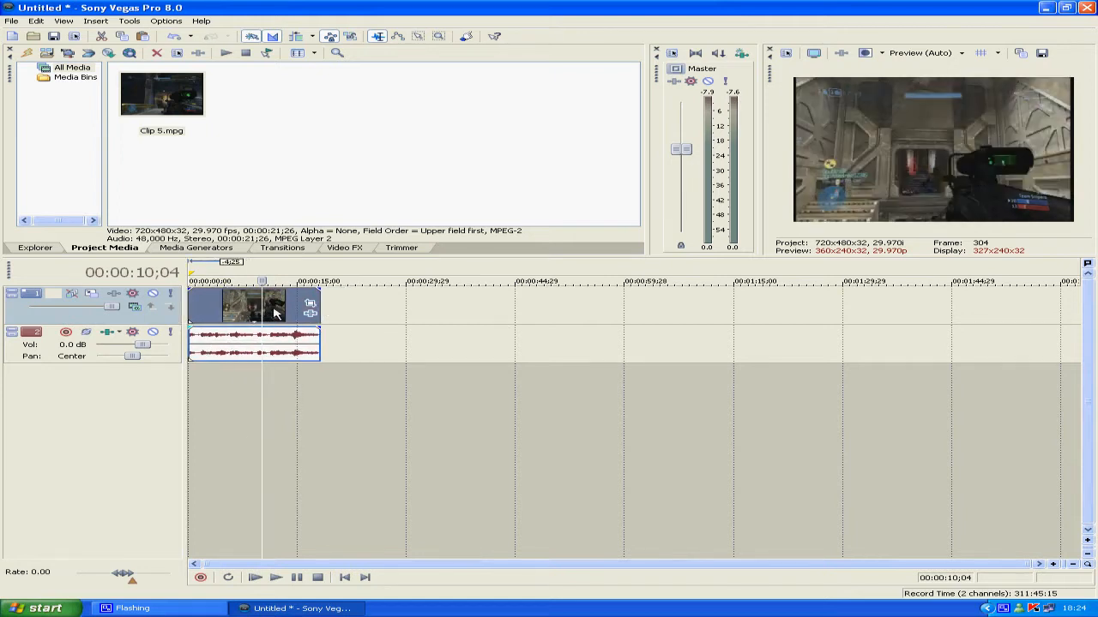
Look through the project's media, the ProType Titler generator presets and the available transitions
left_click(164, 104)
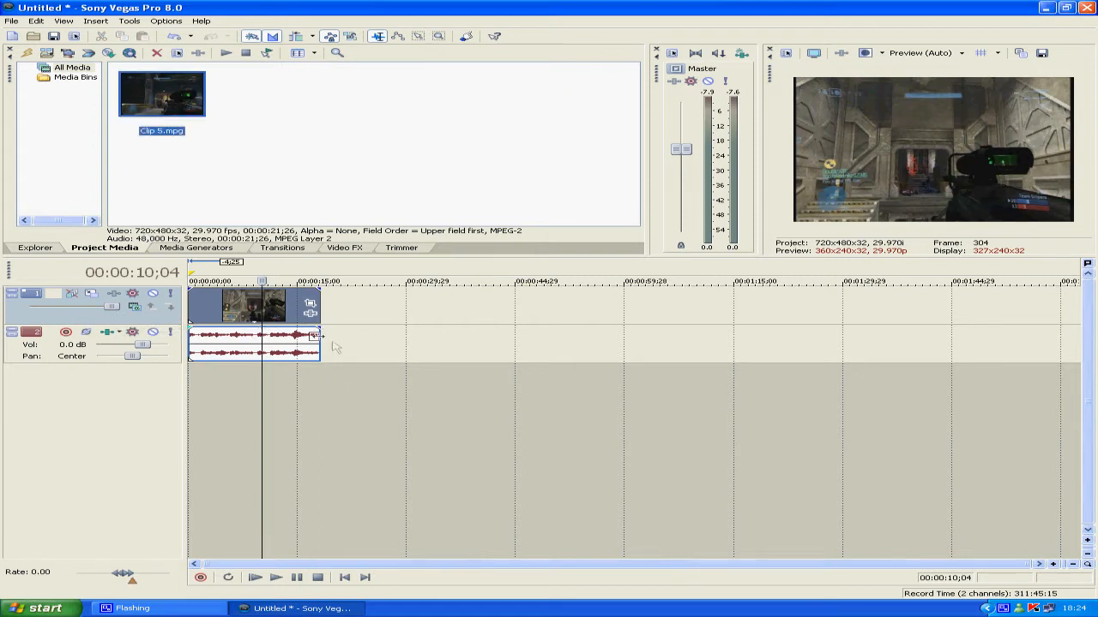
left_click(194, 249)
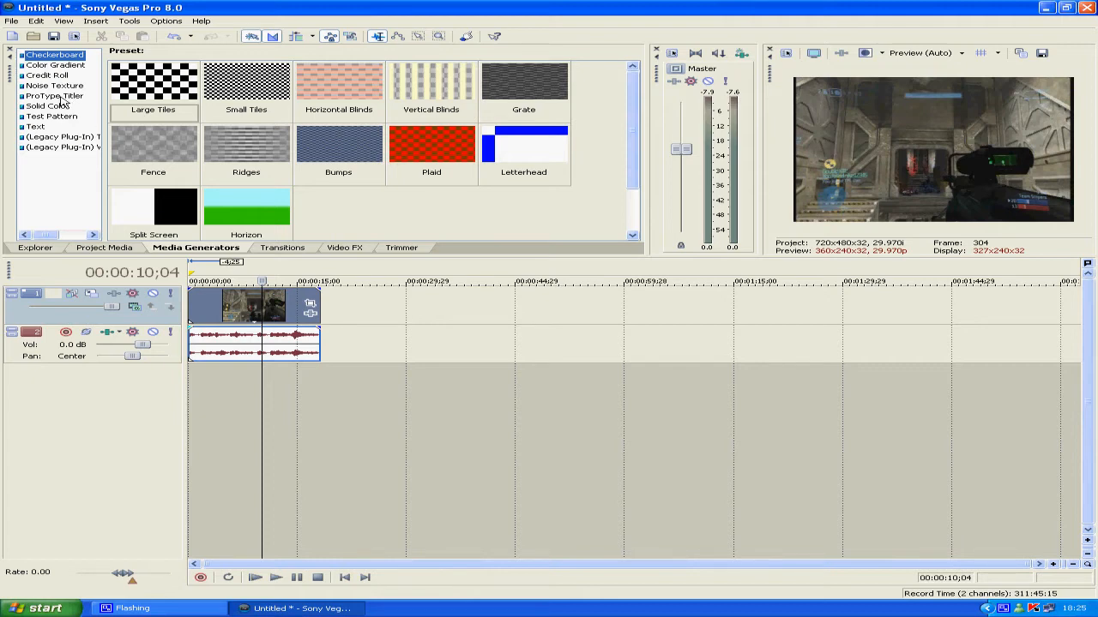
left_click(59, 96)
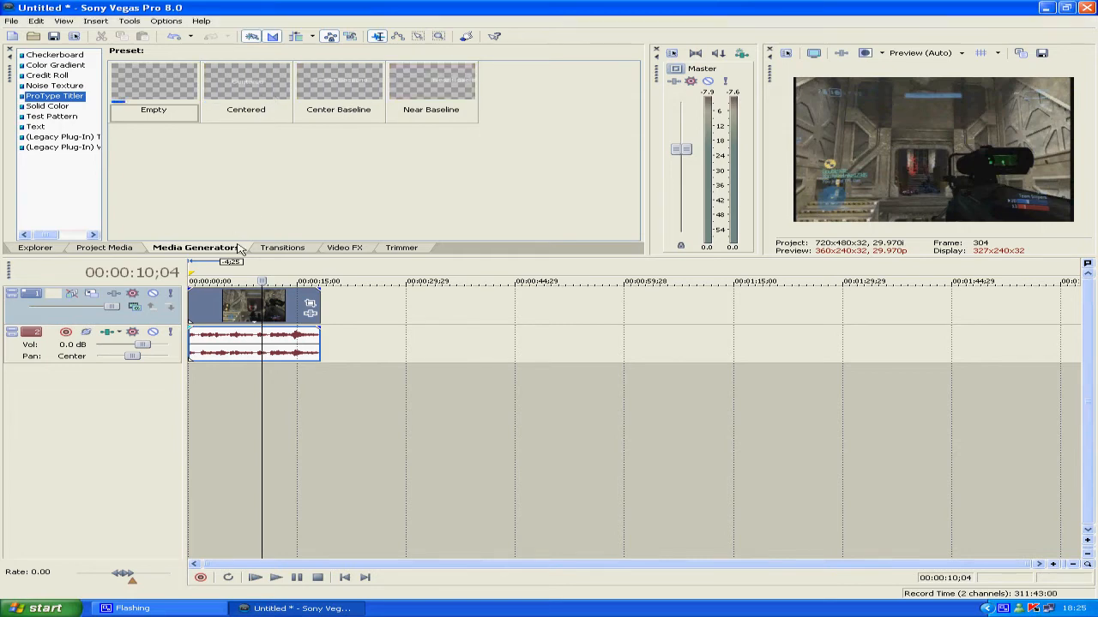
left_click(268, 251)
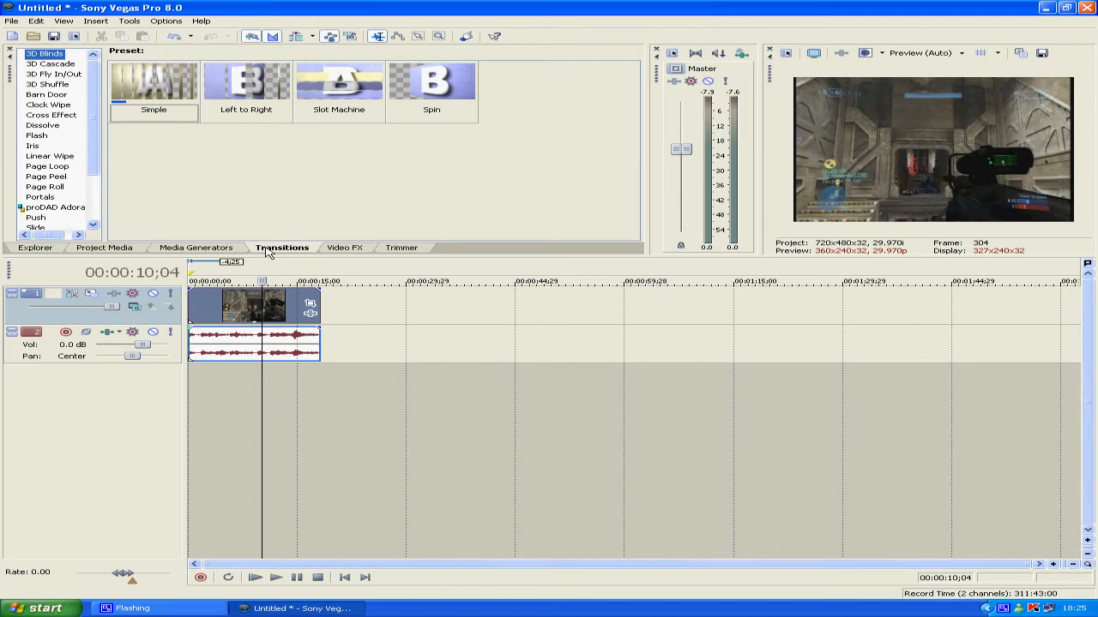
Add Clip 1.mpg from the DobbY's Clips folder to the timeline, directly against the end of the first clip
left_click(313, 298)
left_click(49, 251)
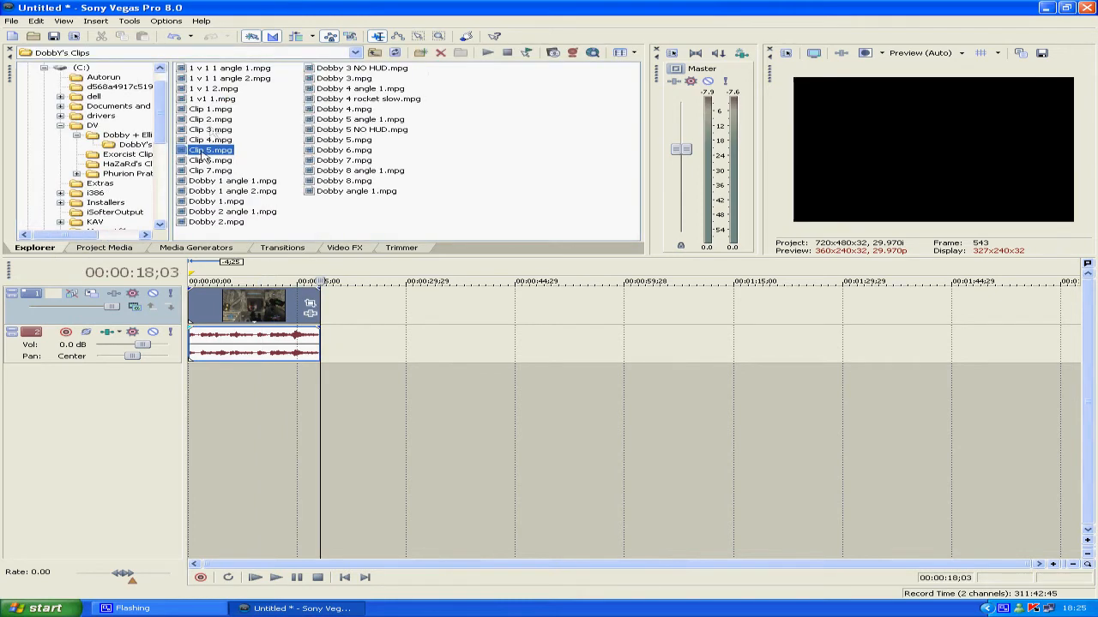
left_click_drag(210, 110, 360, 307)
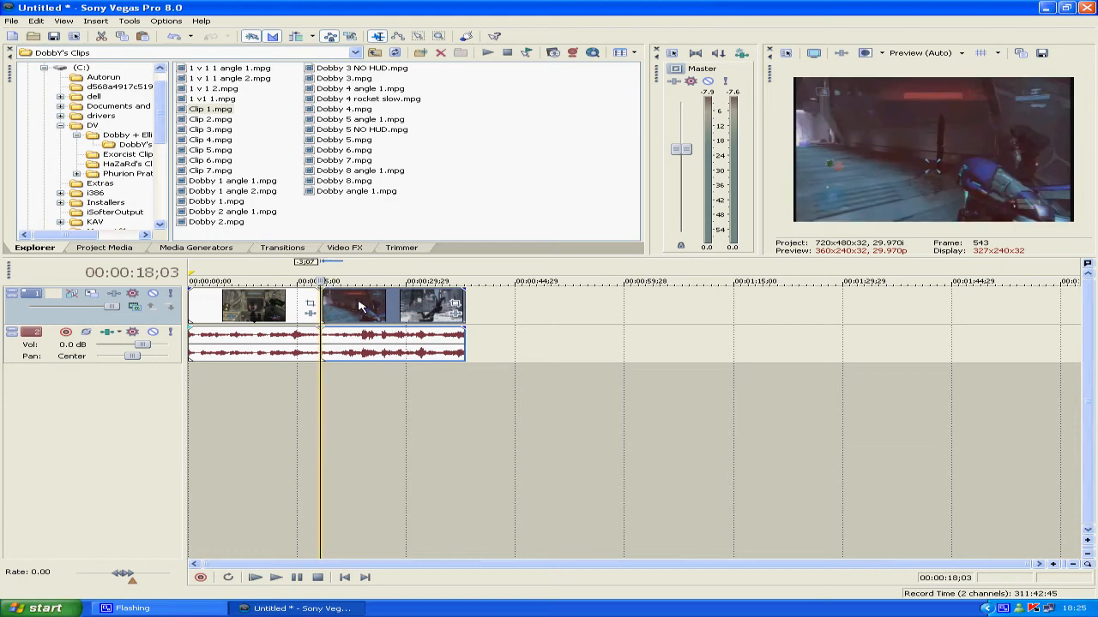
Move the second clip about 13 frames later to leave a gap, and play across the gap
left_click(1041, 564)
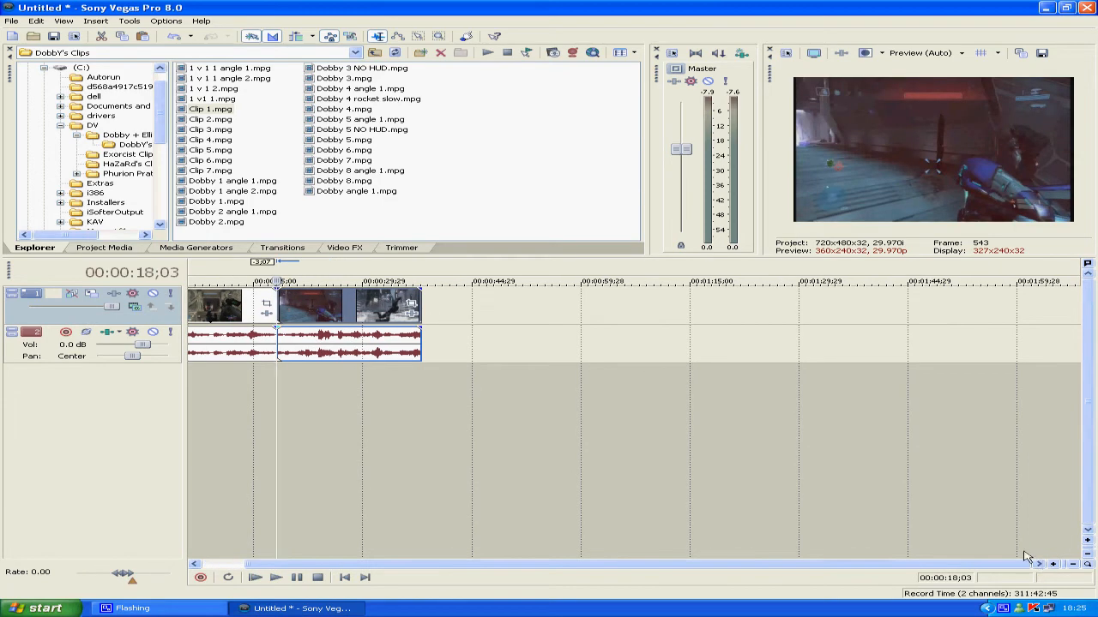
left_click(1053, 565)
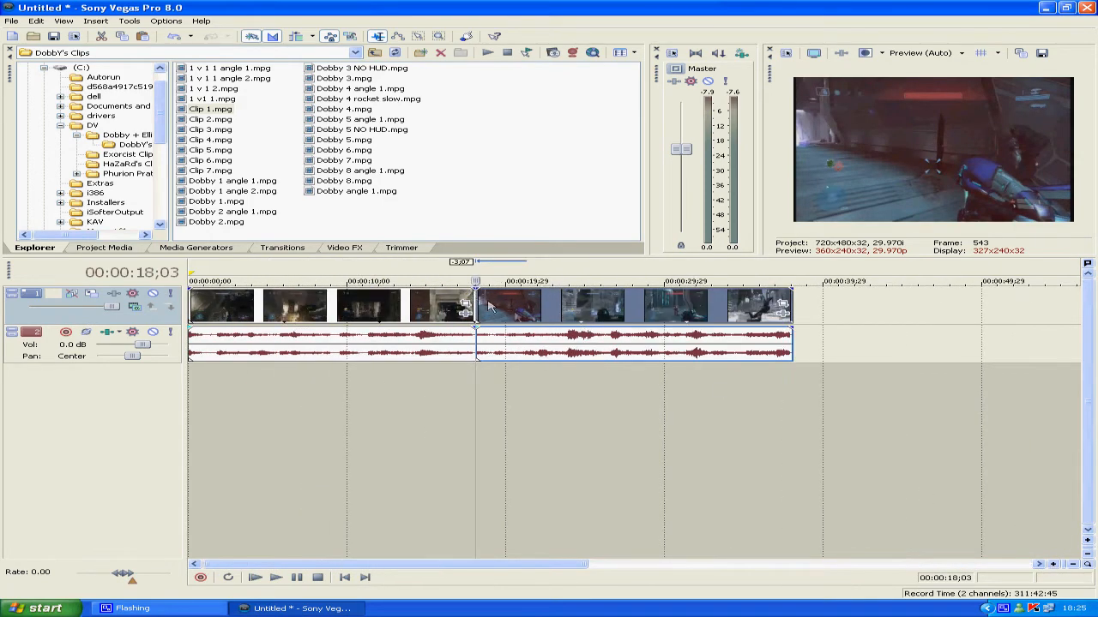
left_click_drag(517, 317, 481, 302)
key("space")
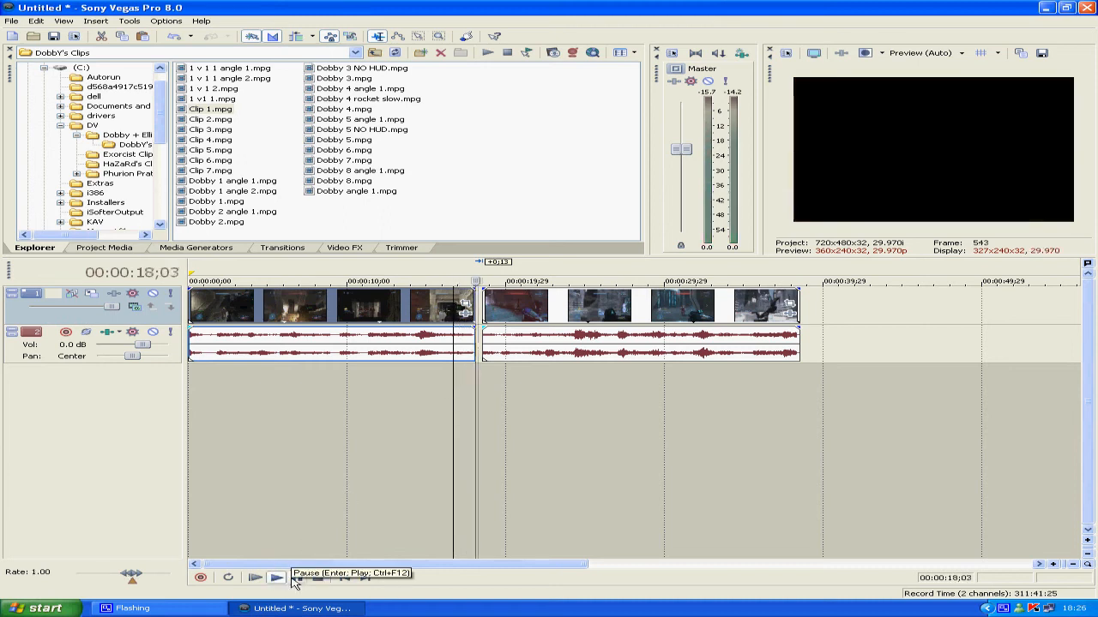
left_click(295, 579)
Overlap the two clips by 1 second to create a crossfade, and play across it
left_click_drag(540, 316, 572, 314)
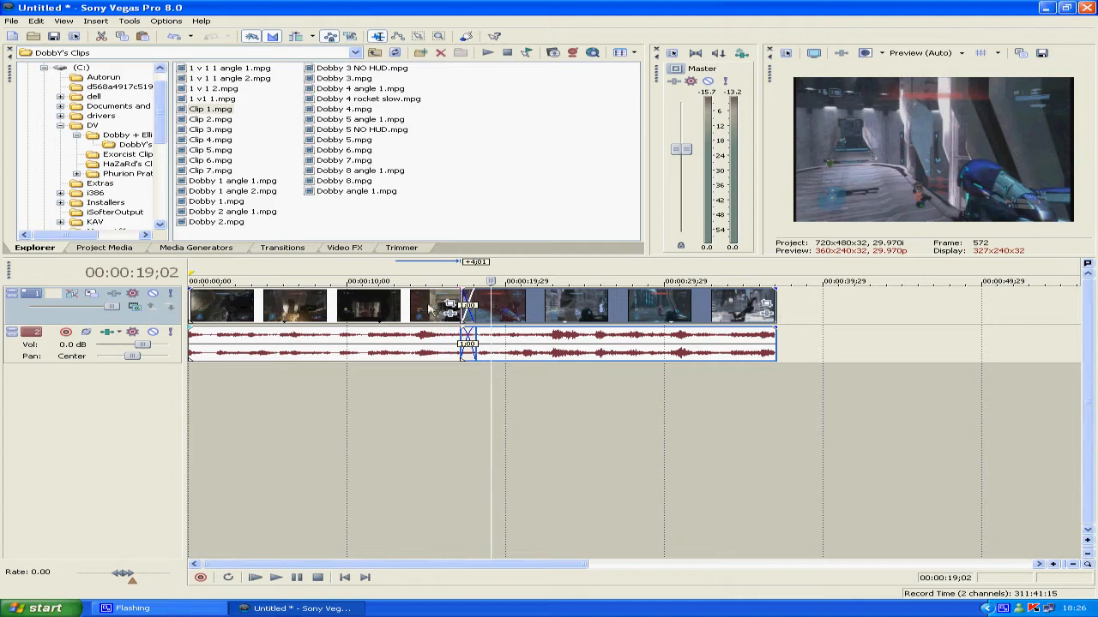
left_click(429, 310)
left_click(275, 578)
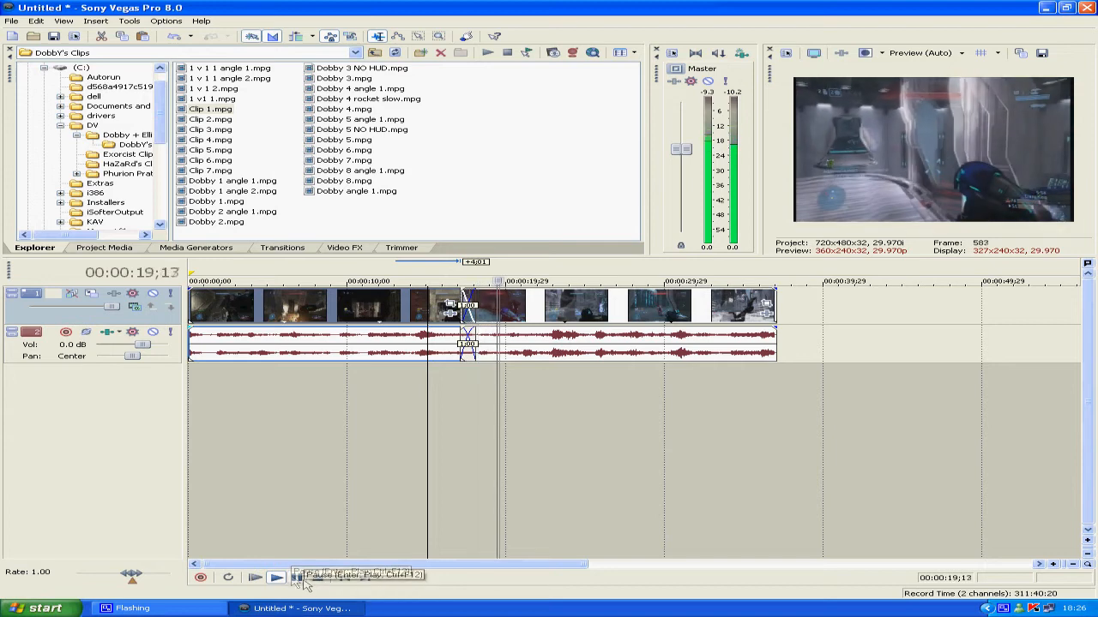
Replay the crossfade from about two seconds before the overlap and pause just after it
left_click(297, 578)
left_click(430, 336)
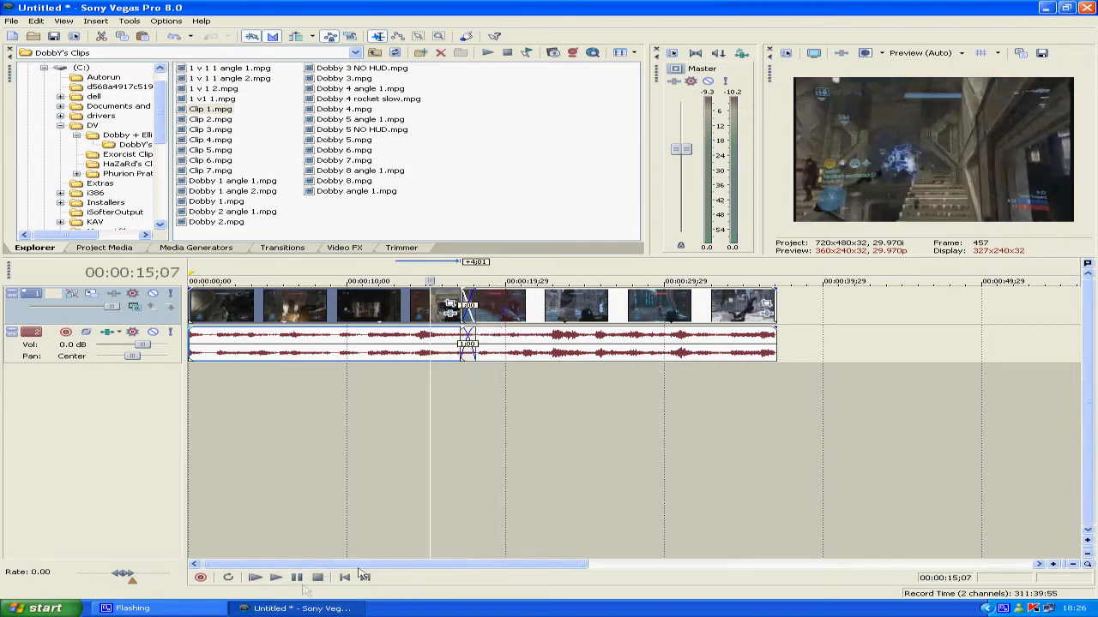
left_click(275, 578)
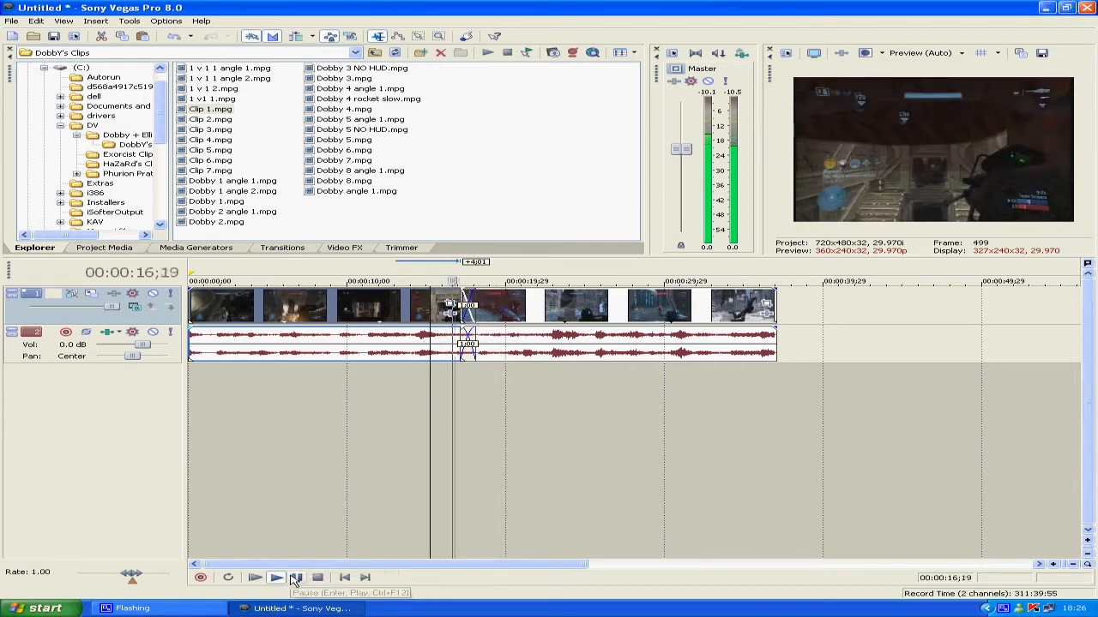
left_click(296, 578)
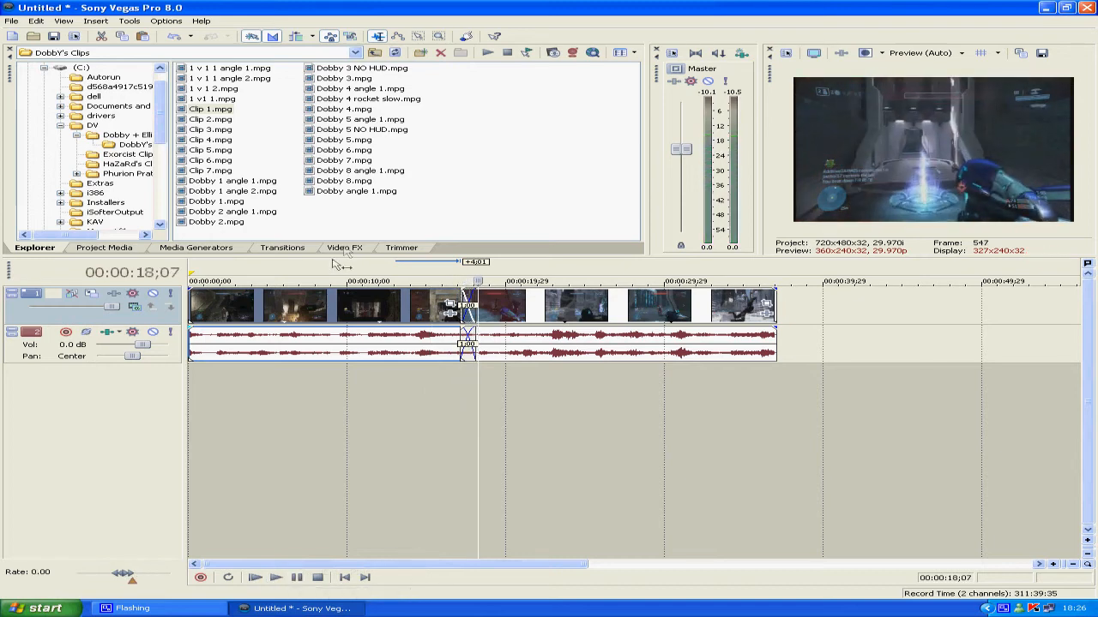
Apply the Cross Effect transition's Cross Zoom A/B Slow preset to the crossfade between the two clips, and play across it
left_click(296, 247)
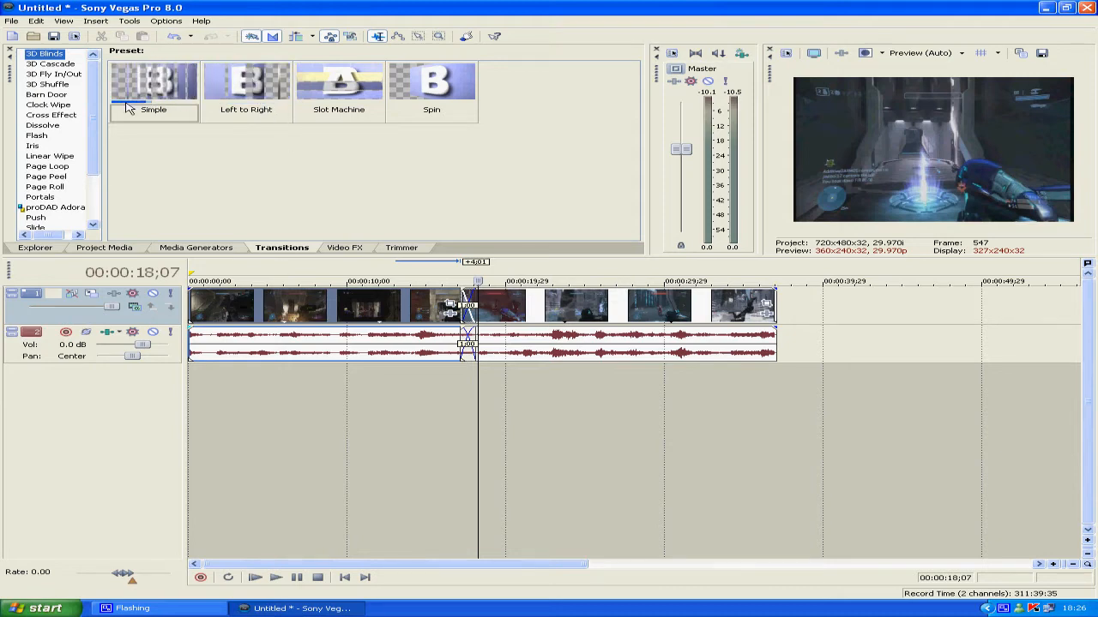
left_click(58, 84)
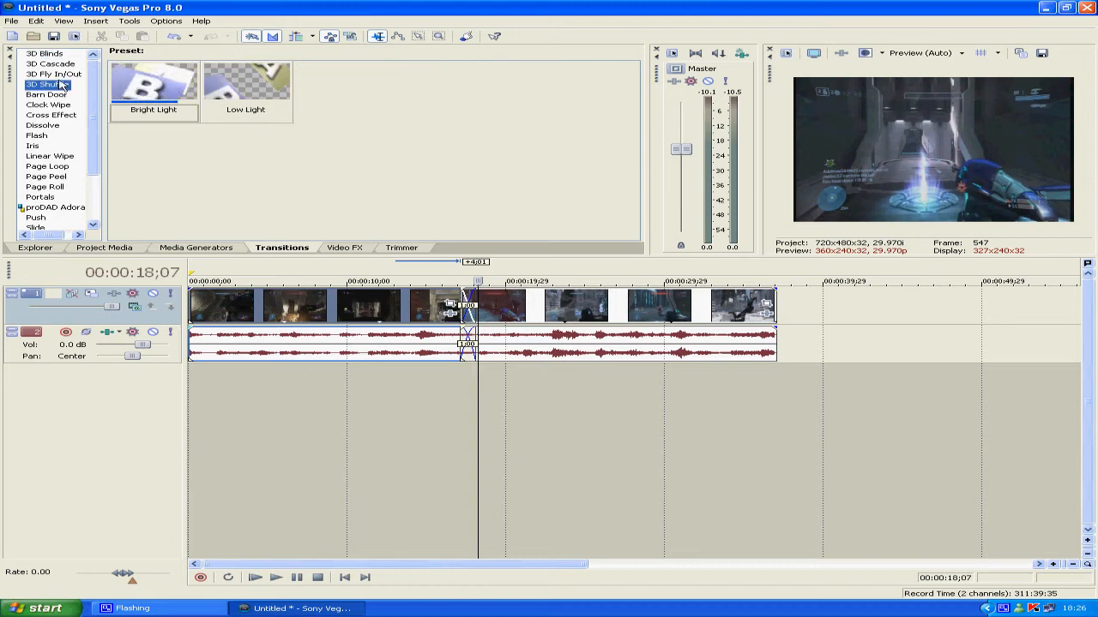
left_click(60, 77)
left_click(52, 115)
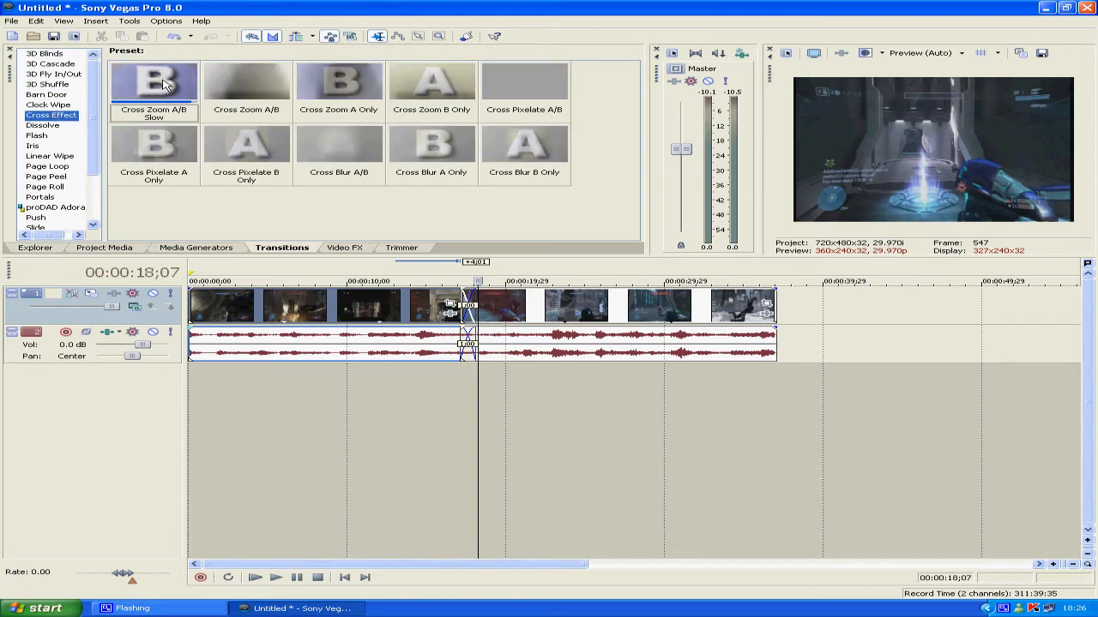
left_click_drag(164, 81, 470, 304)
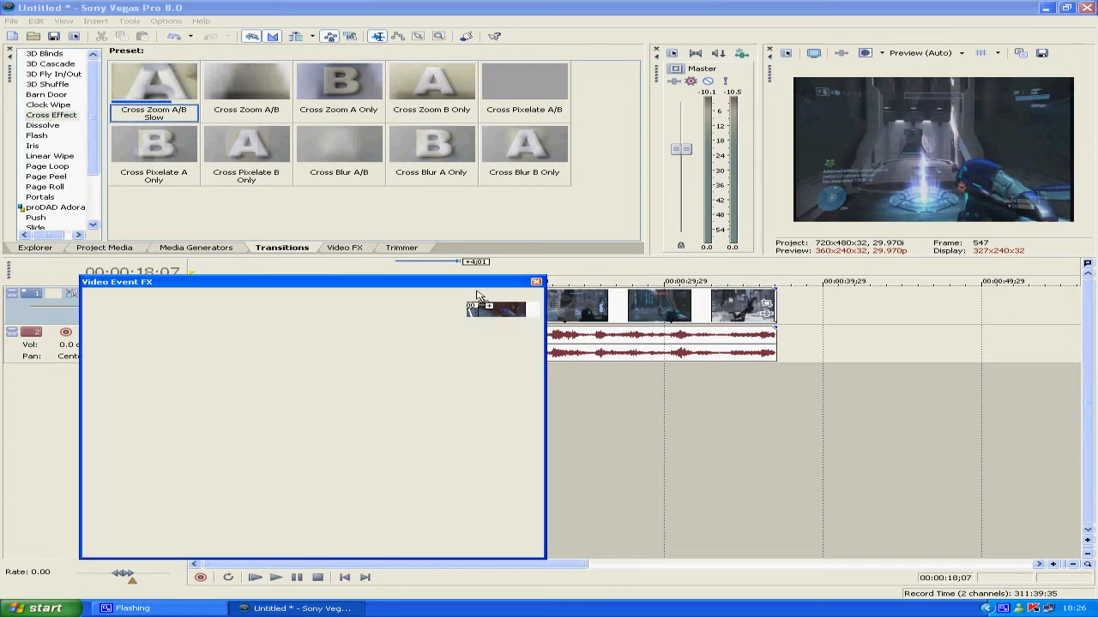
left_click(540, 287)
left_click(426, 315)
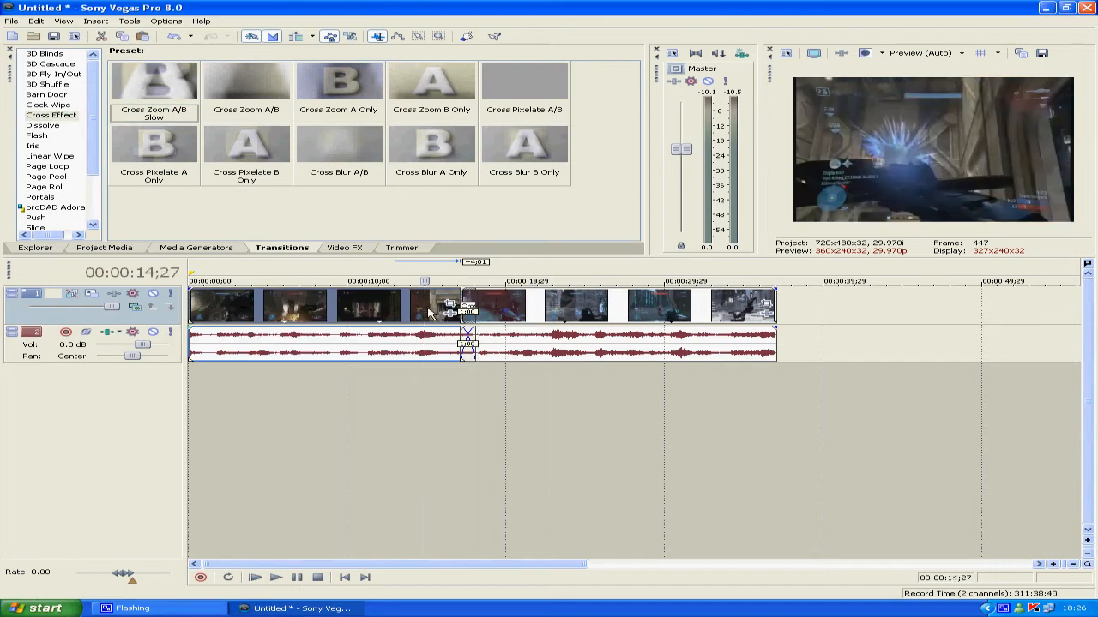
left_click(276, 578)
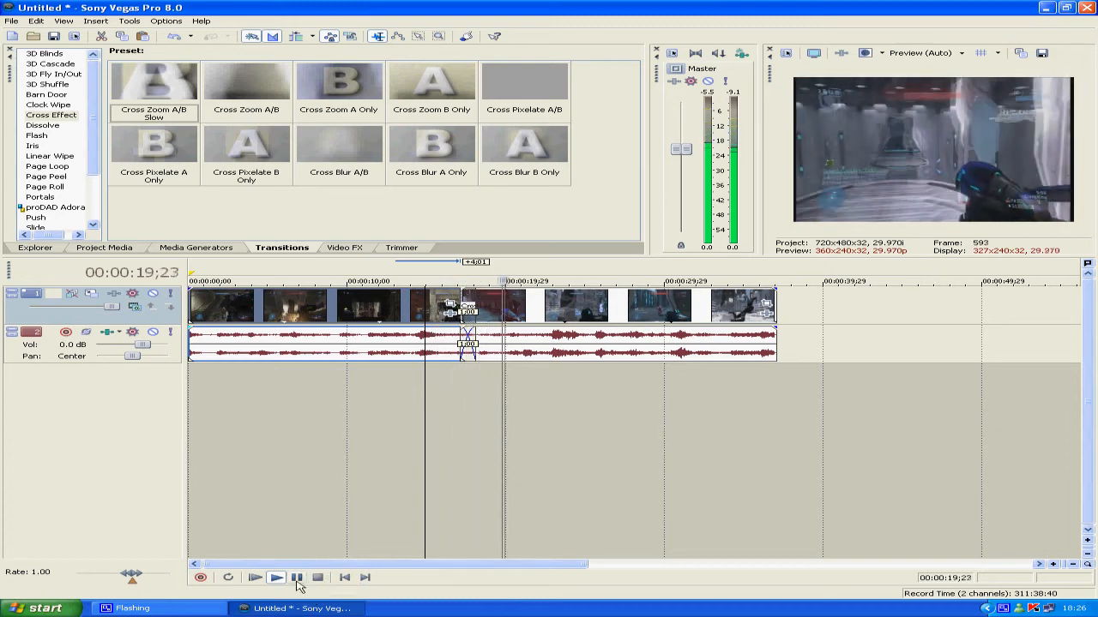
left_click(297, 579)
Show the video effects presets, and move the second clip 1 second later so it directly follows the first clip
left_click(348, 250)
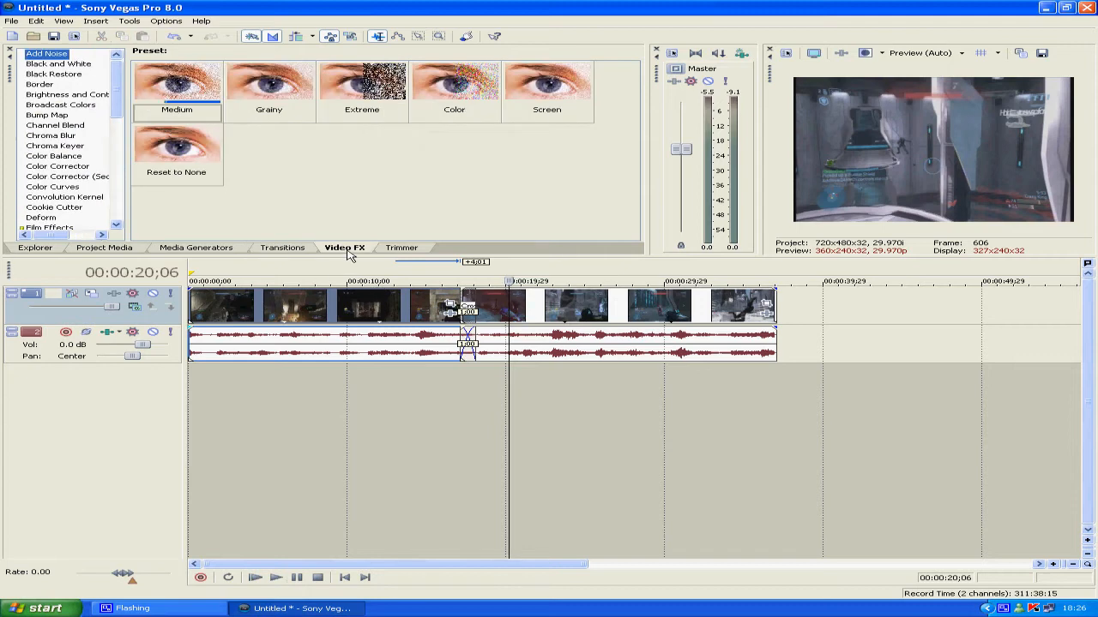
left_click_drag(486, 310, 499, 307)
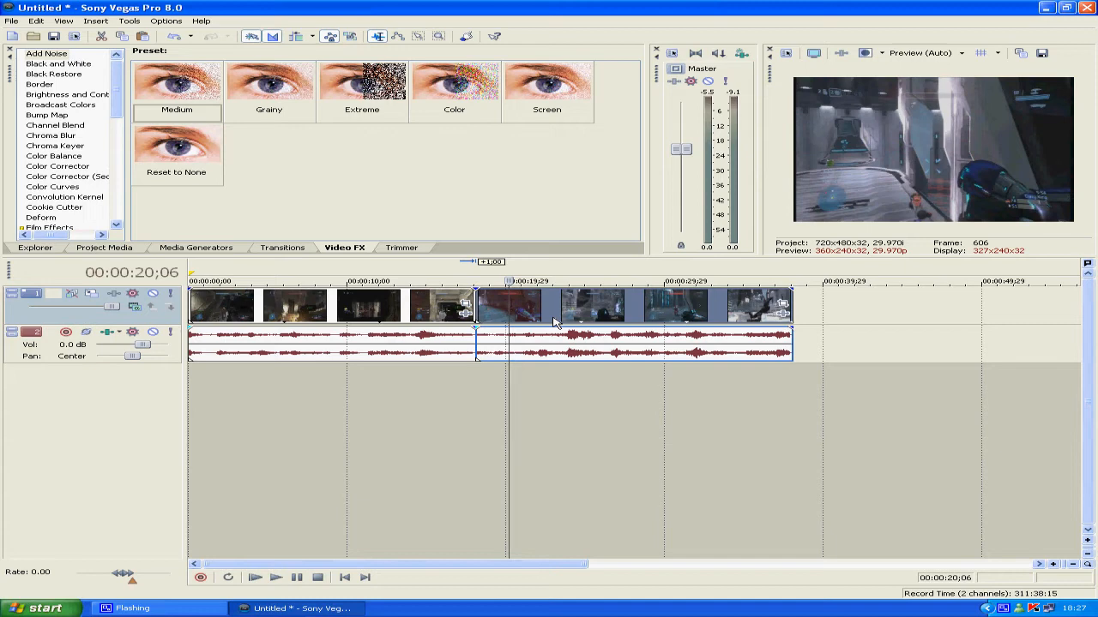
left_click(348, 307)
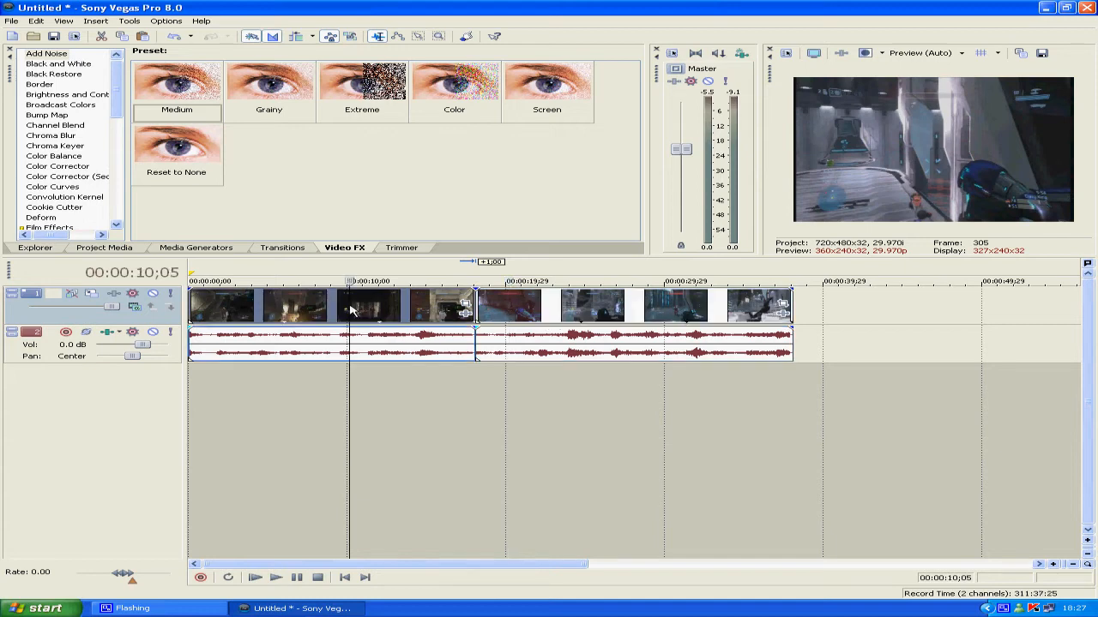
Examine the timeline close up around the joint and along the first clip, and return to an overview of both clips
left_click(190, 304)
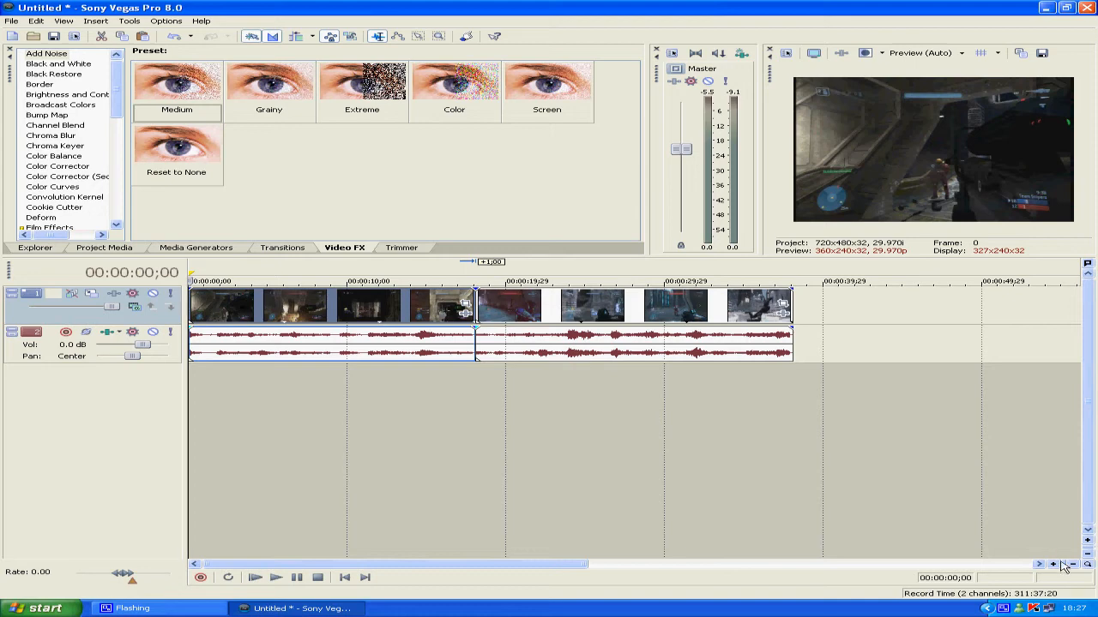
left_click(490, 313)
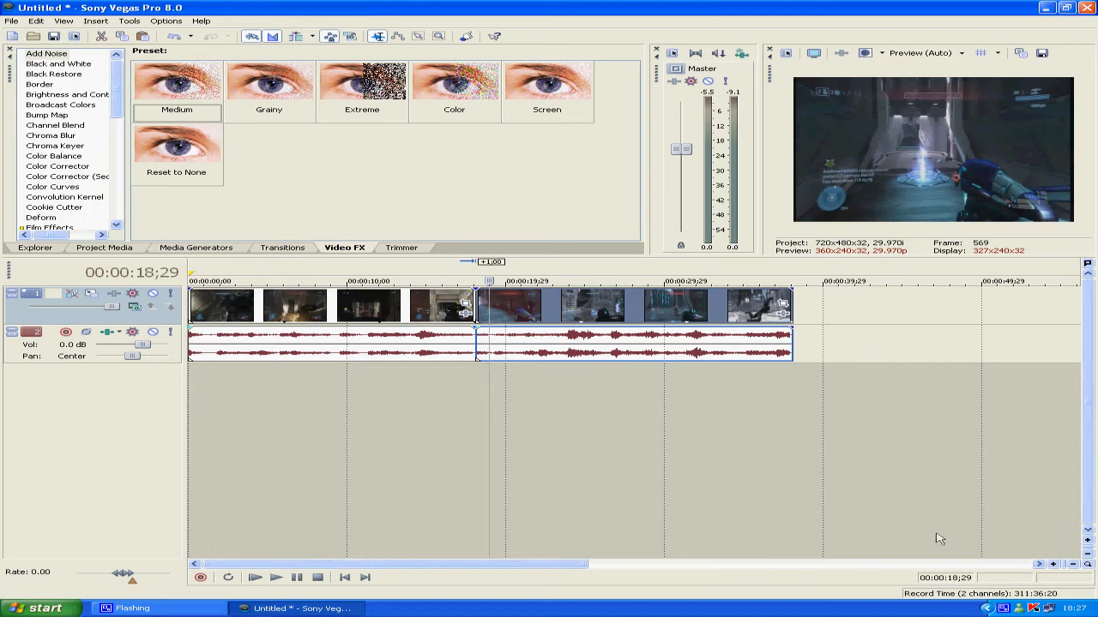
left_click(1054, 564)
left_click(1053, 564)
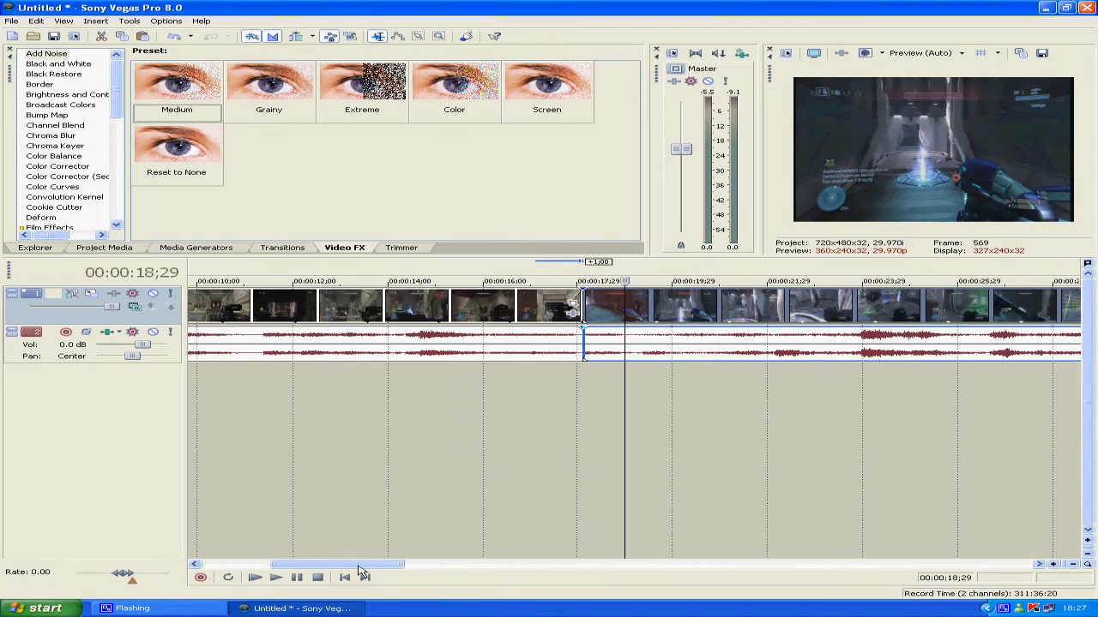
left_click_drag(360, 566, 295, 566)
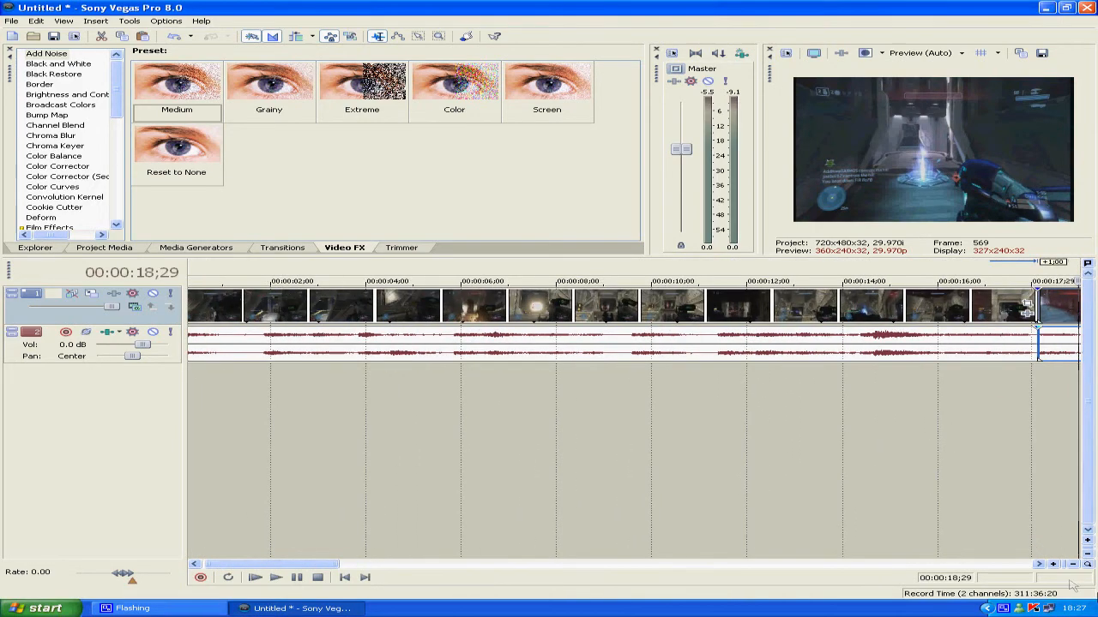
left_click(1072, 565)
left_click(1072, 564)
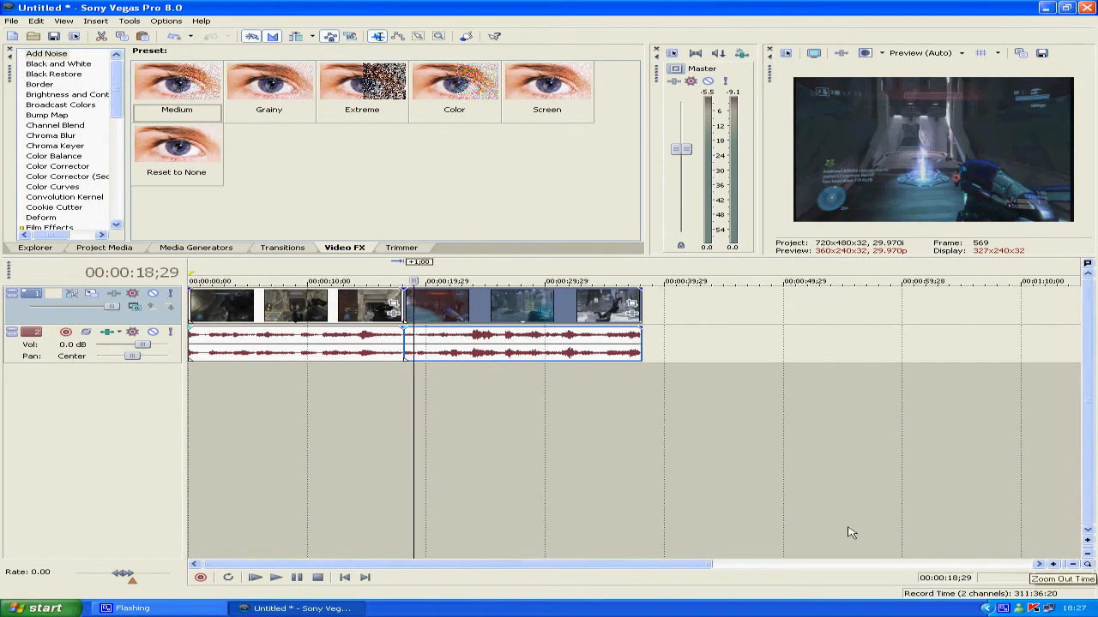
left_click_drag(334, 566, 406, 566)
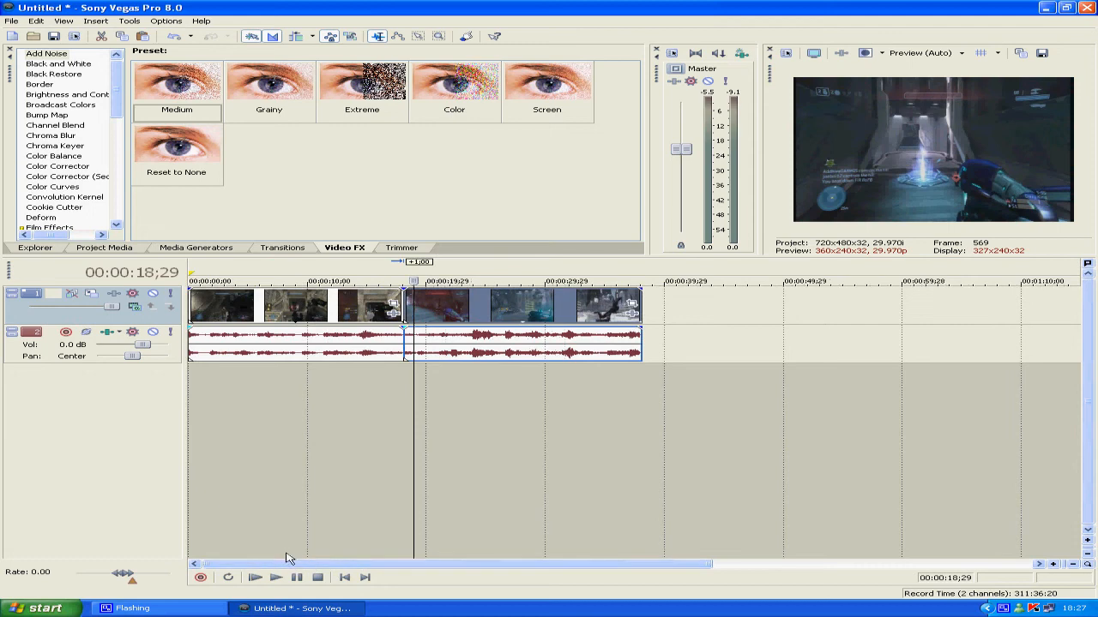
left_click(331, 308)
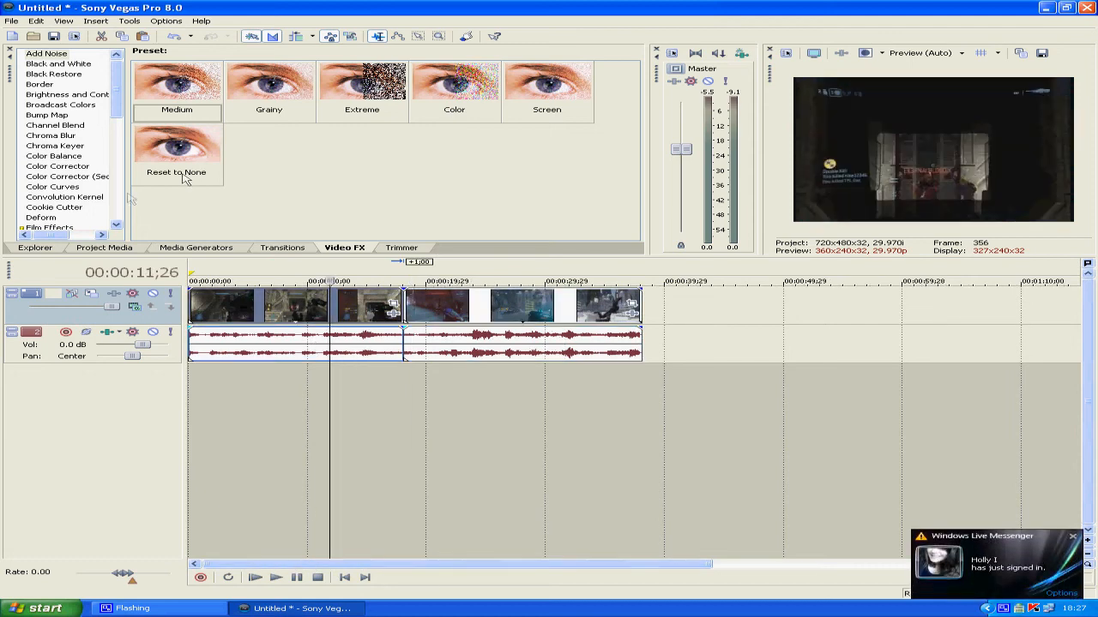
left_click(12, 20)
left_click(42, 107)
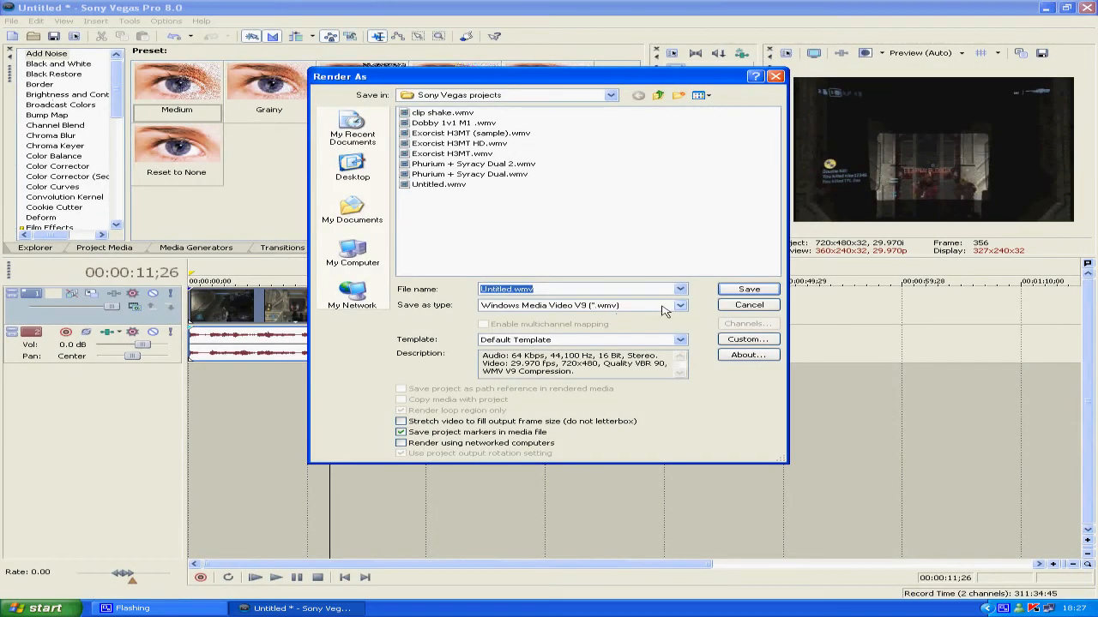
left_click(683, 293)
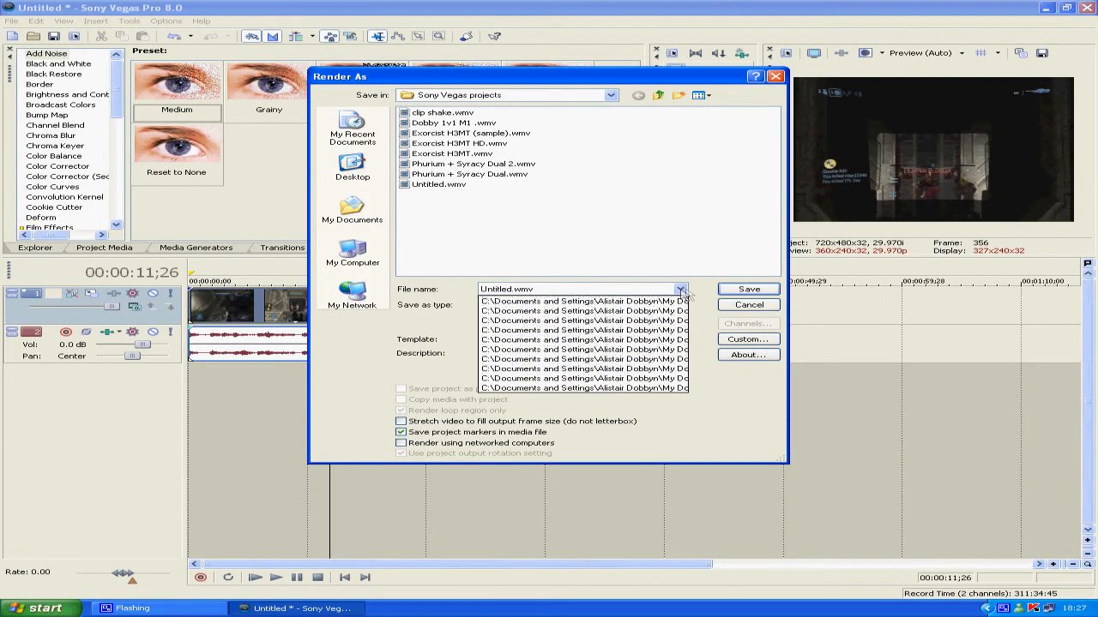
left_click(693, 294)
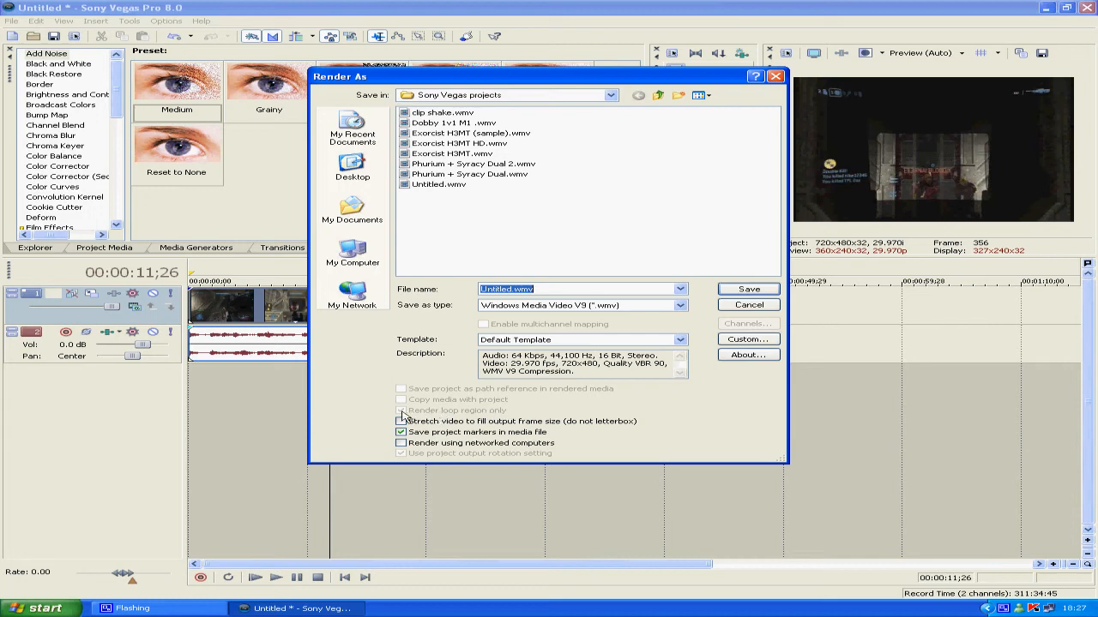
key("Escape")
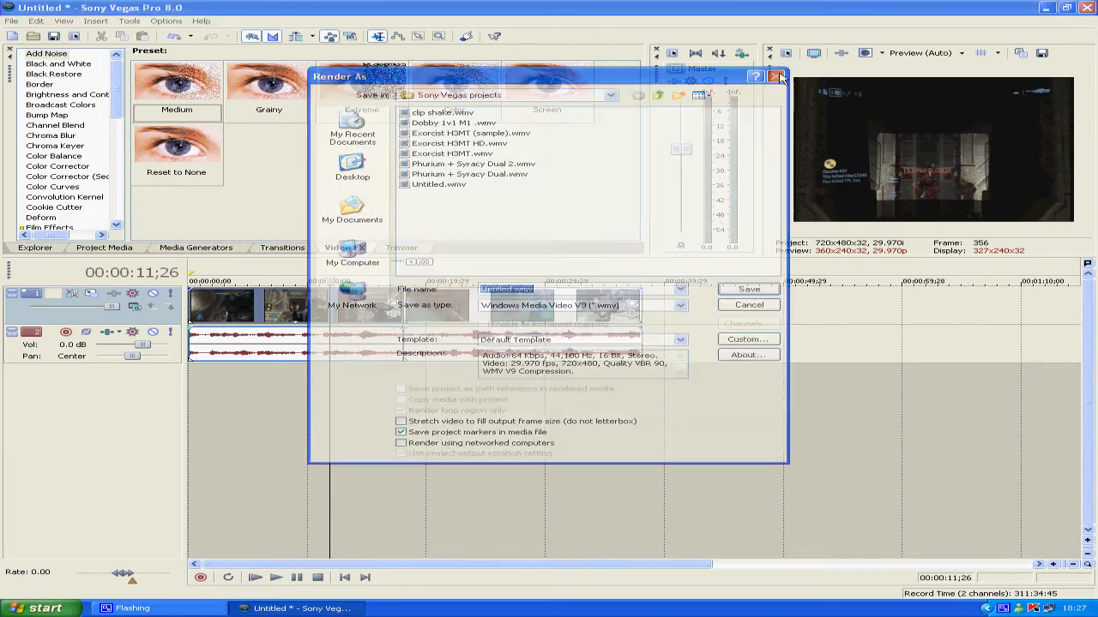
Set the loop region from the start of the timeline to 00:00:38;22, so it covers both clips
double_click(288, 310)
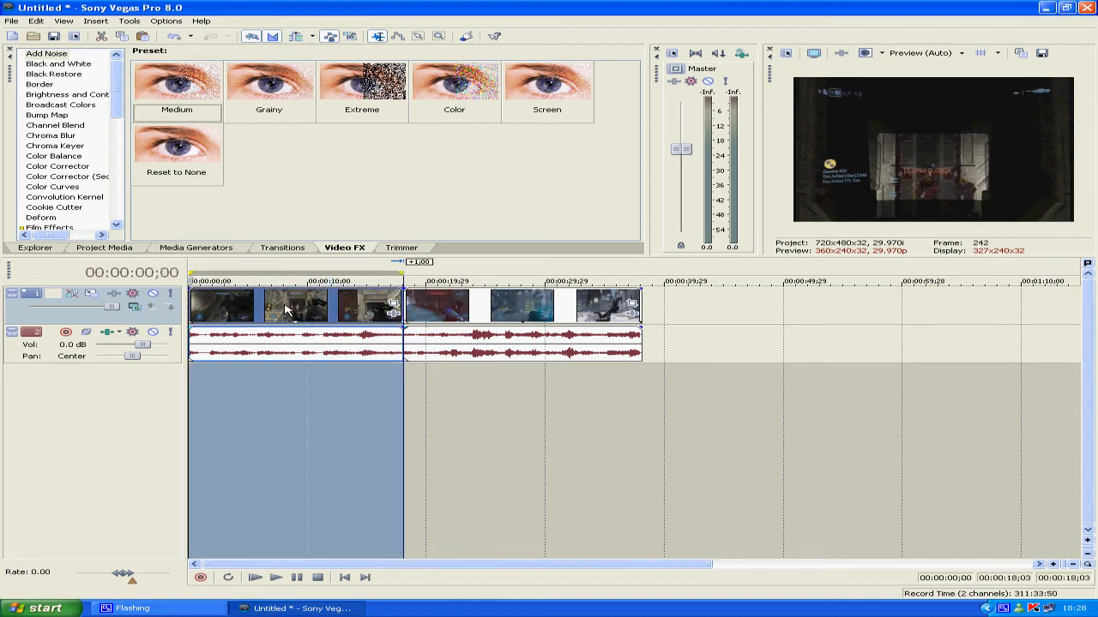
left_click_drag(402, 273, 494, 275)
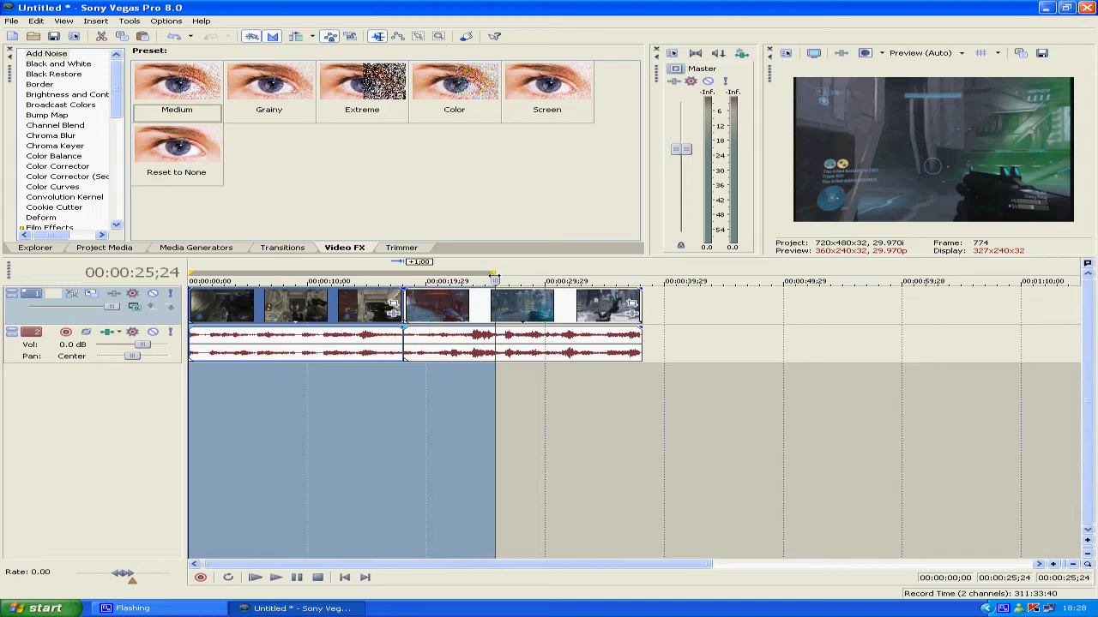
left_click_drag(494, 276, 389, 274)
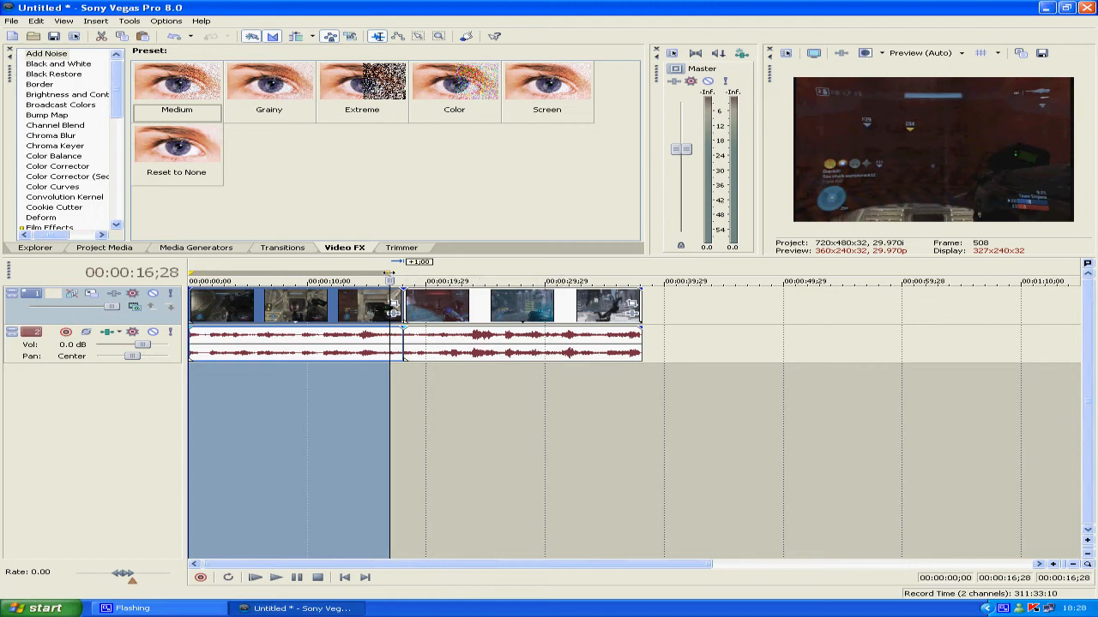
left_click_drag(388, 272, 397, 273)
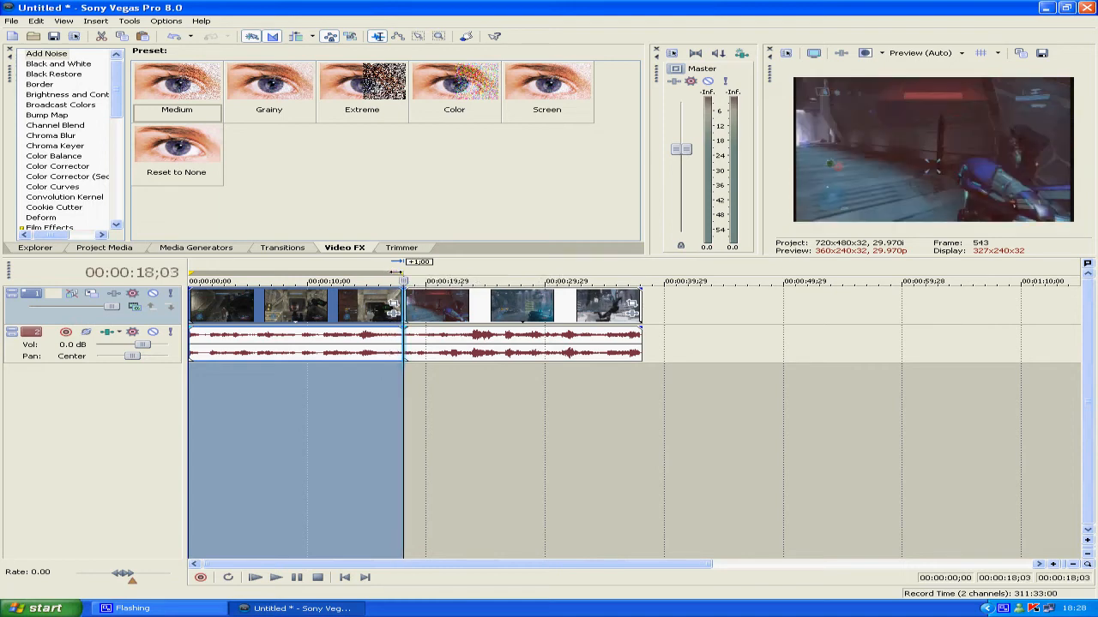
left_click_drag(398, 273, 644, 262)
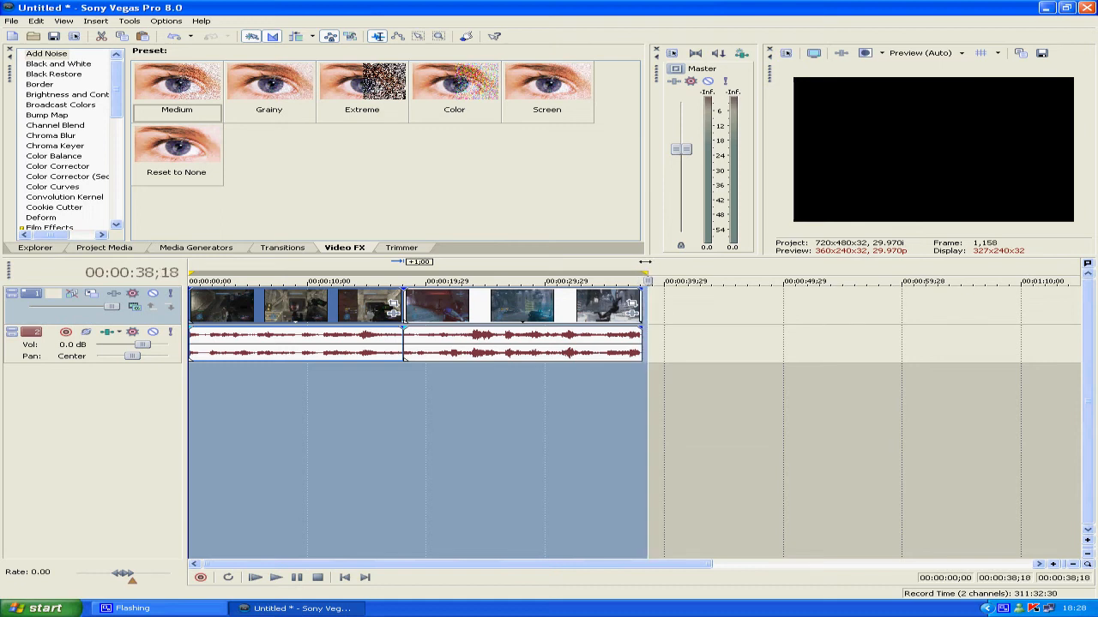
left_click_drag(644, 278, 650, 271)
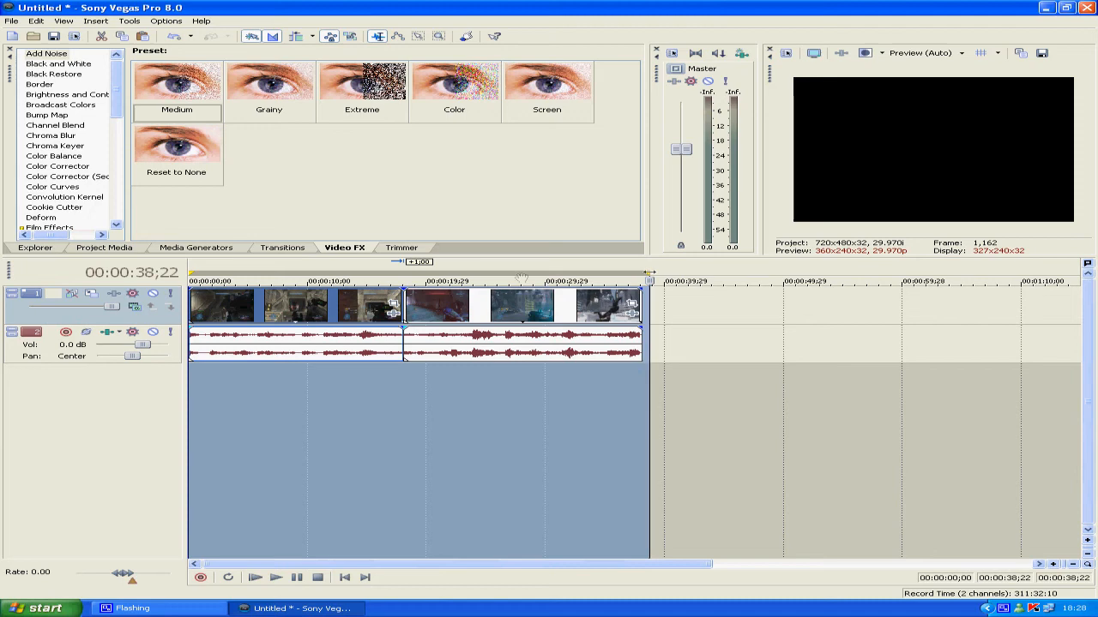
Set up a render of the loop region with the file name tutorial.wmv and the Windows Media Video V9 format
left_click(12, 21)
left_click(51, 109)
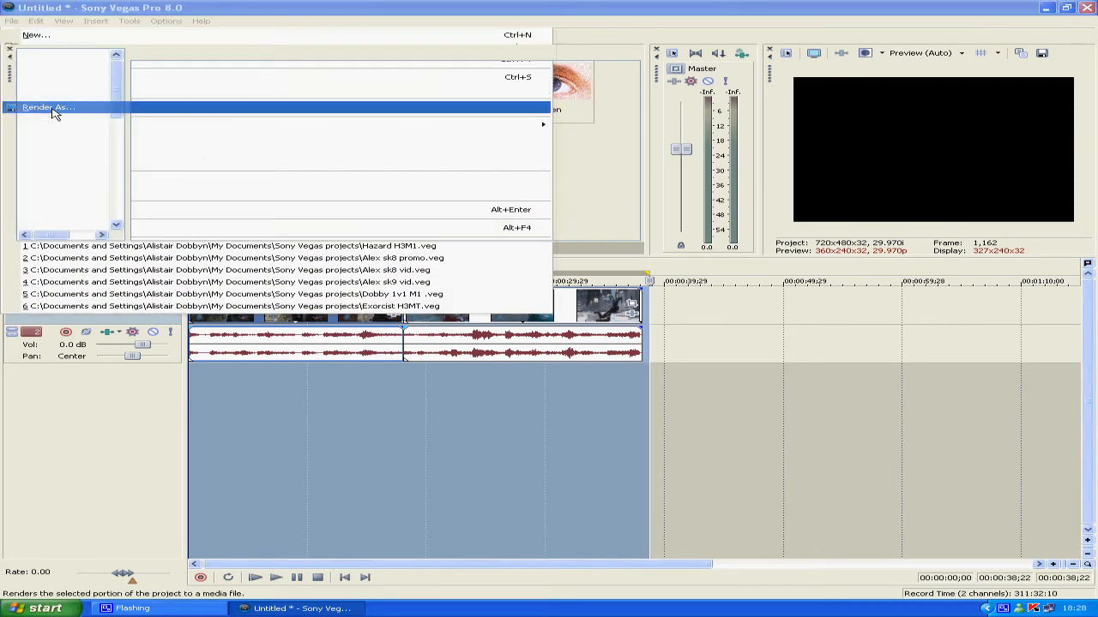
left_click_drag(511, 291, 492, 290)
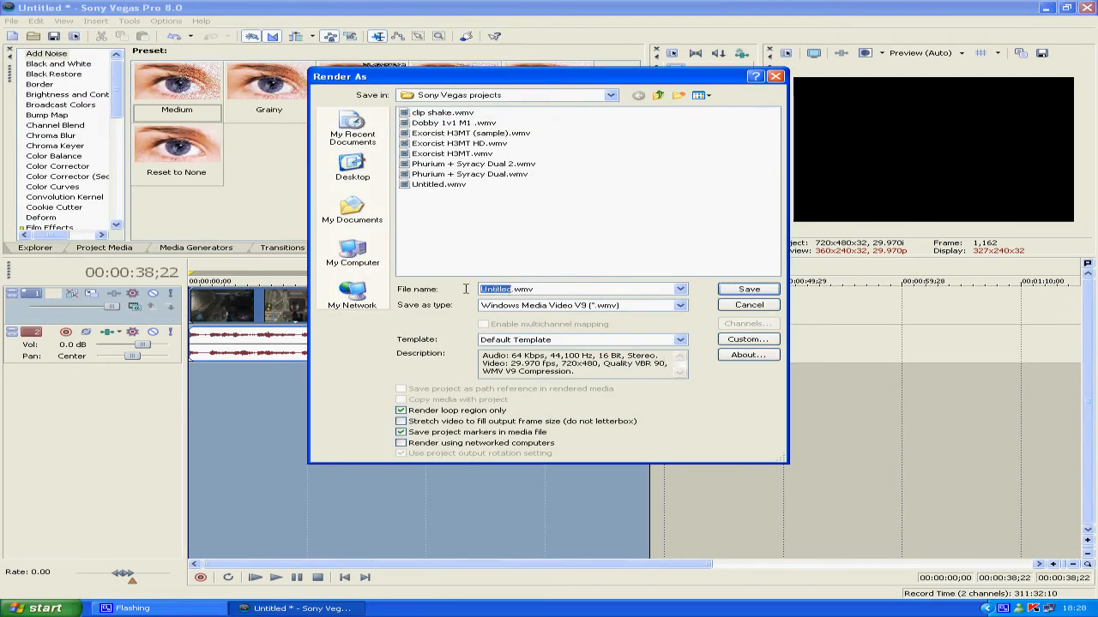
type("tutoria")
left_click(679, 305)
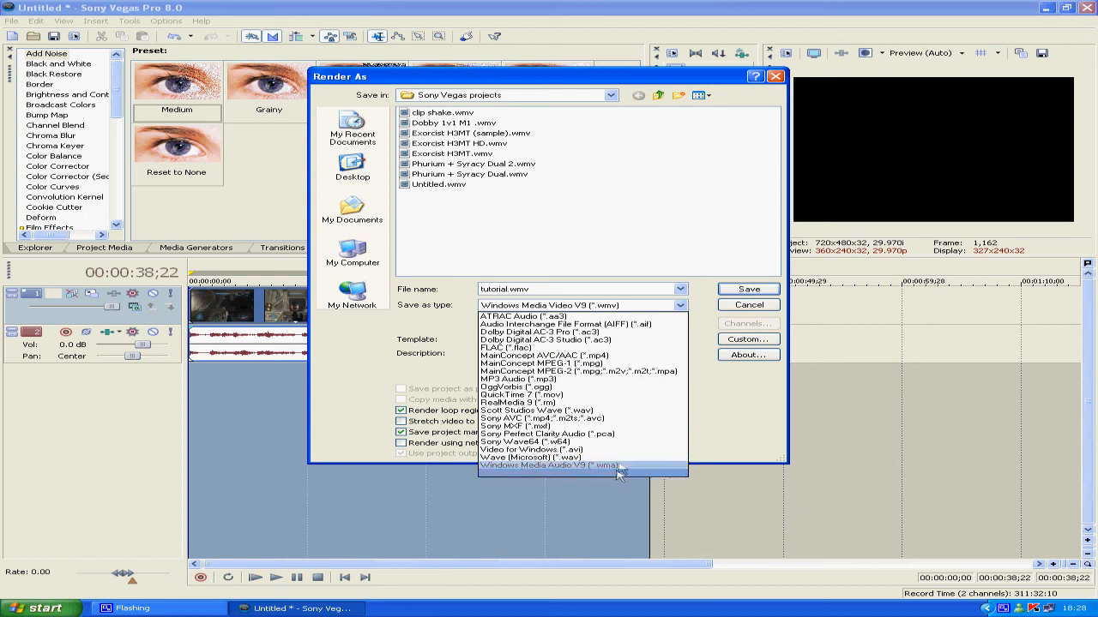
left_click(710, 417)
left_click(680, 306)
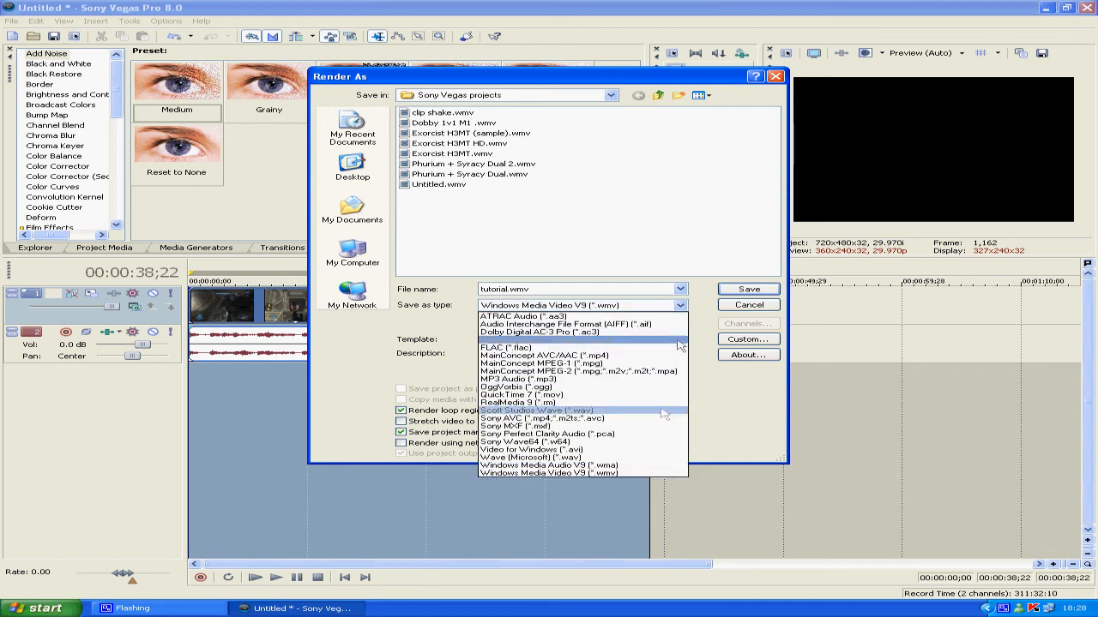
left_click(634, 473)
Look through the available render templates and file formats, keeping the Default Template, and close the render settings without rendering
left_click(680, 340)
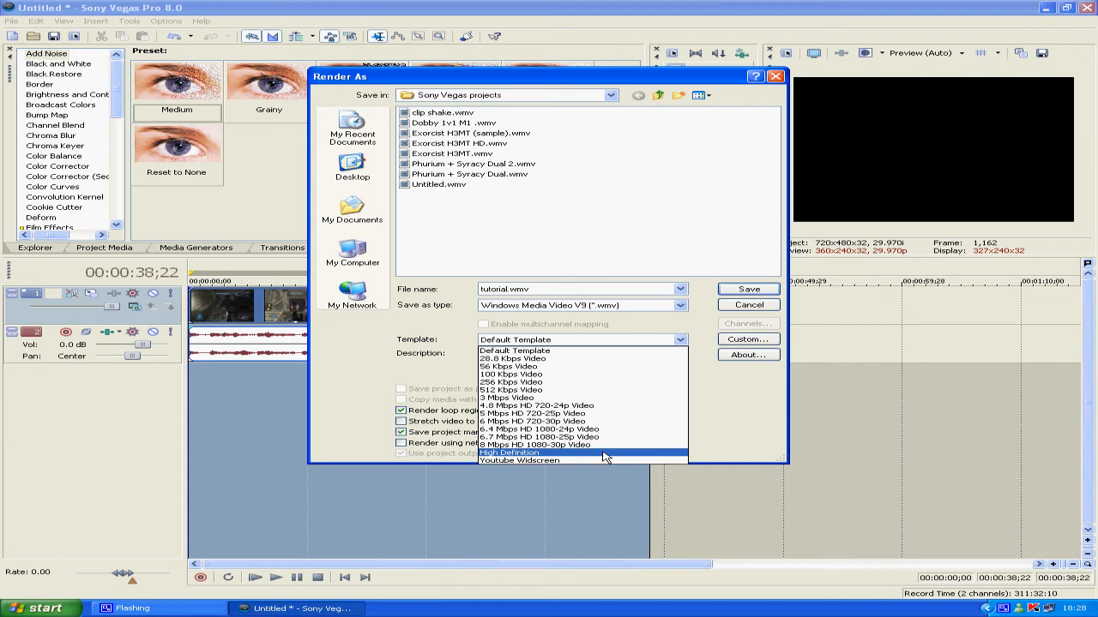
left_click(725, 432)
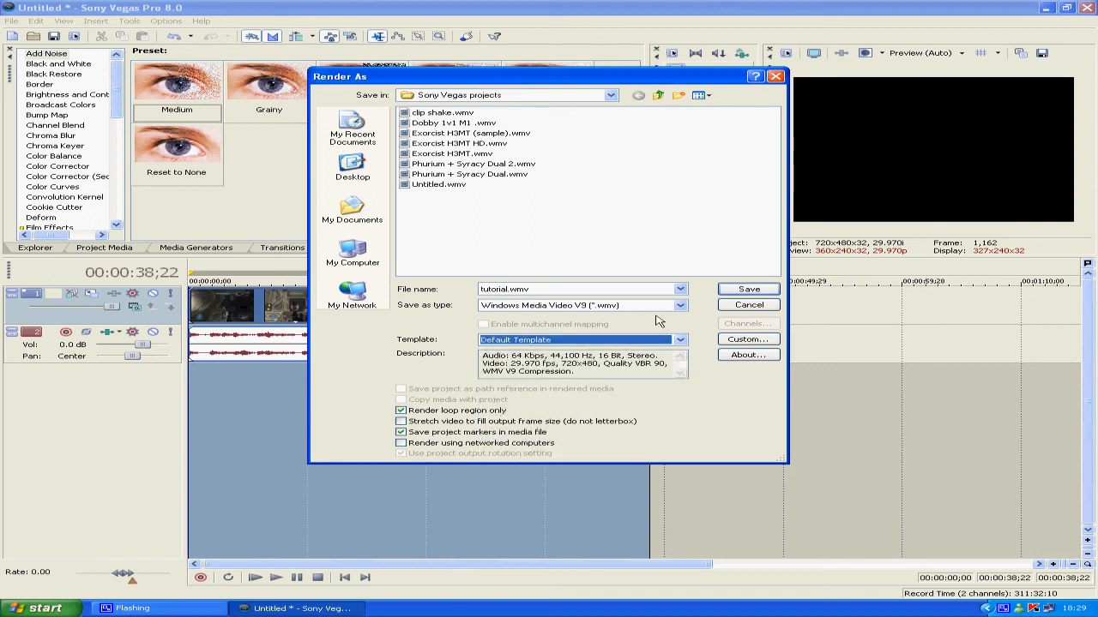
left_click(680, 340)
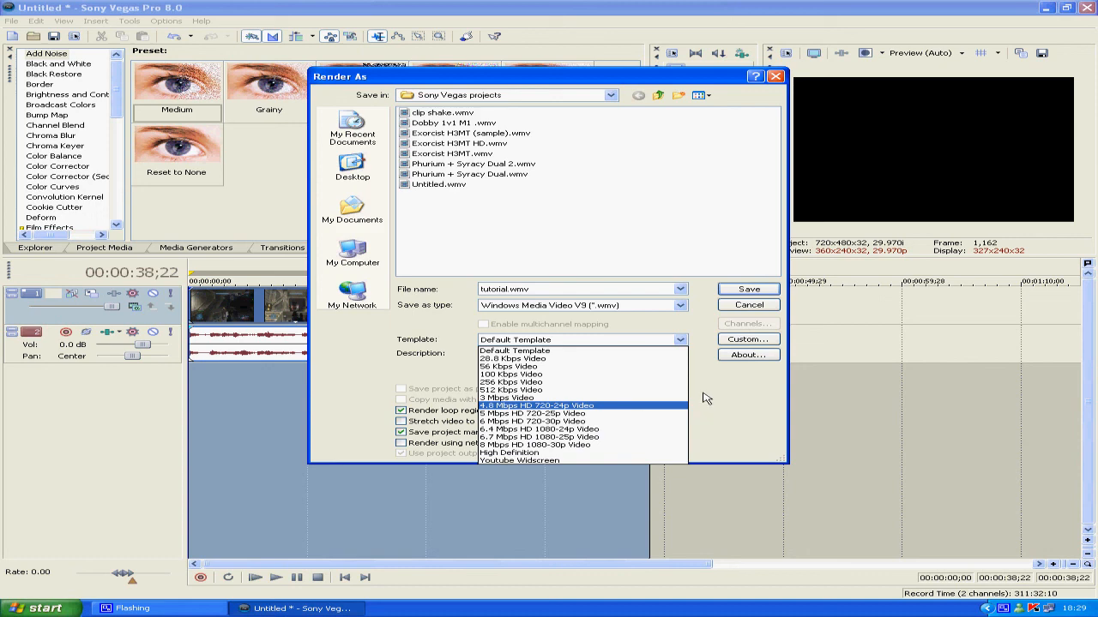
left_click(710, 398)
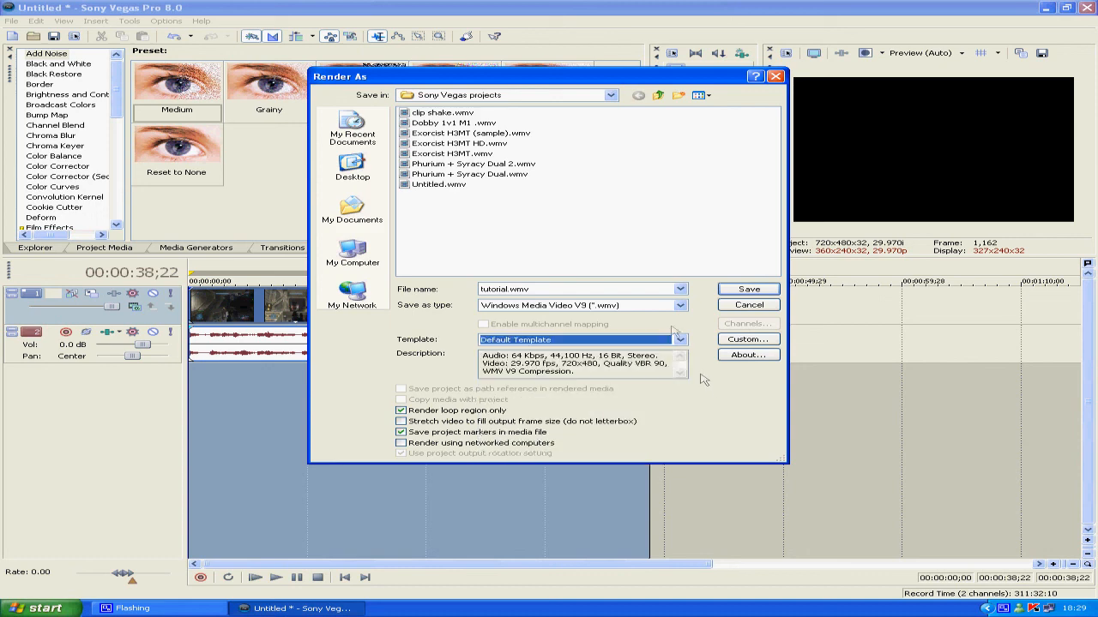
left_click(680, 306)
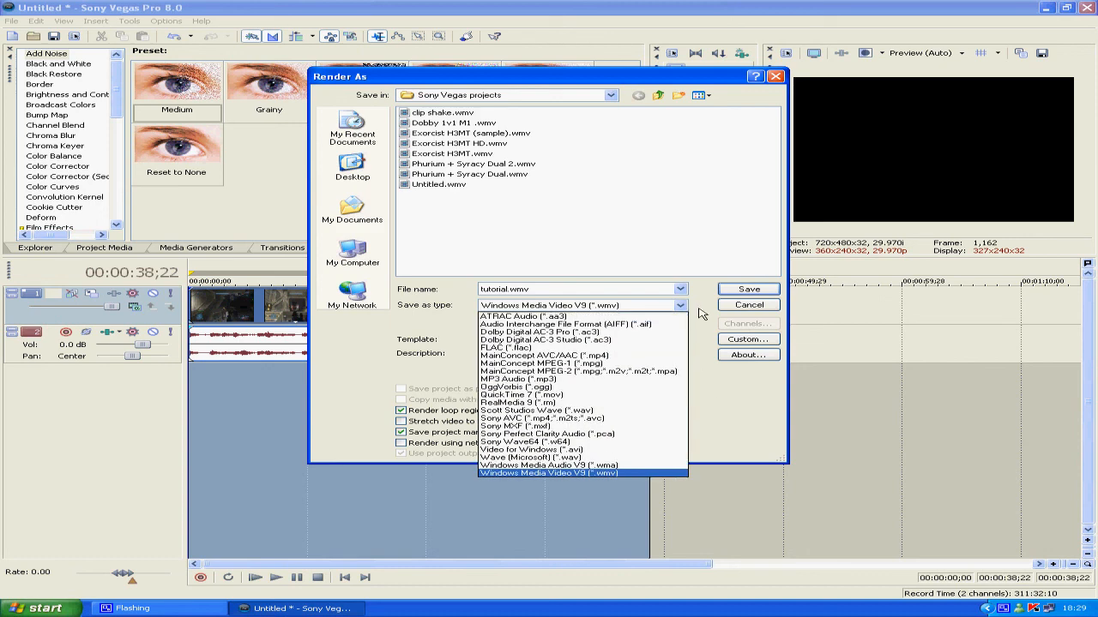
left_click(703, 314)
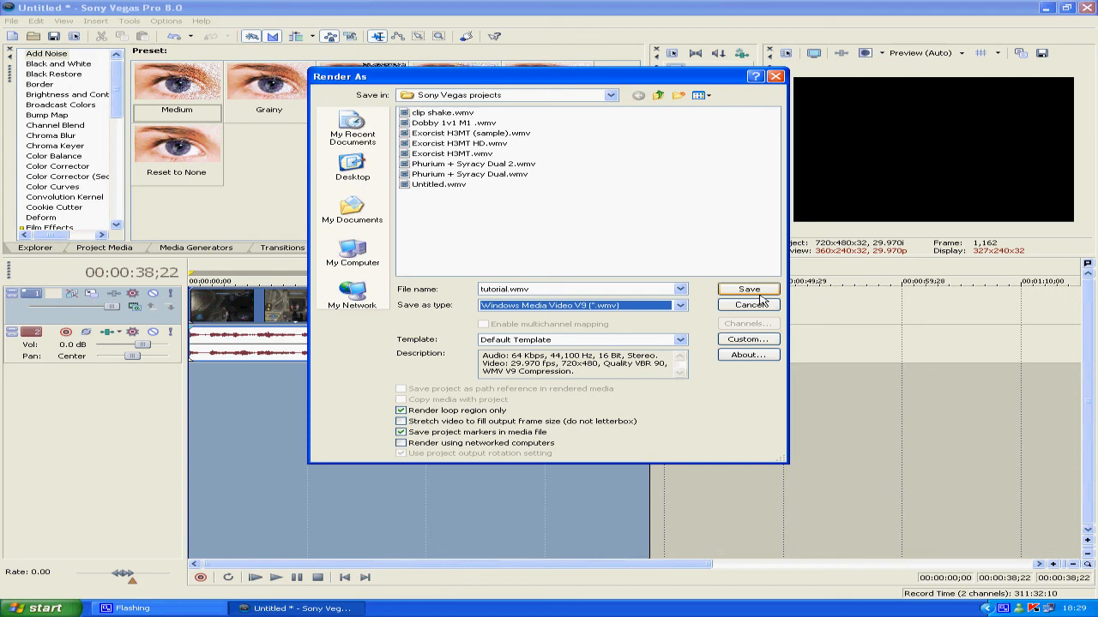
left_click(776, 77)
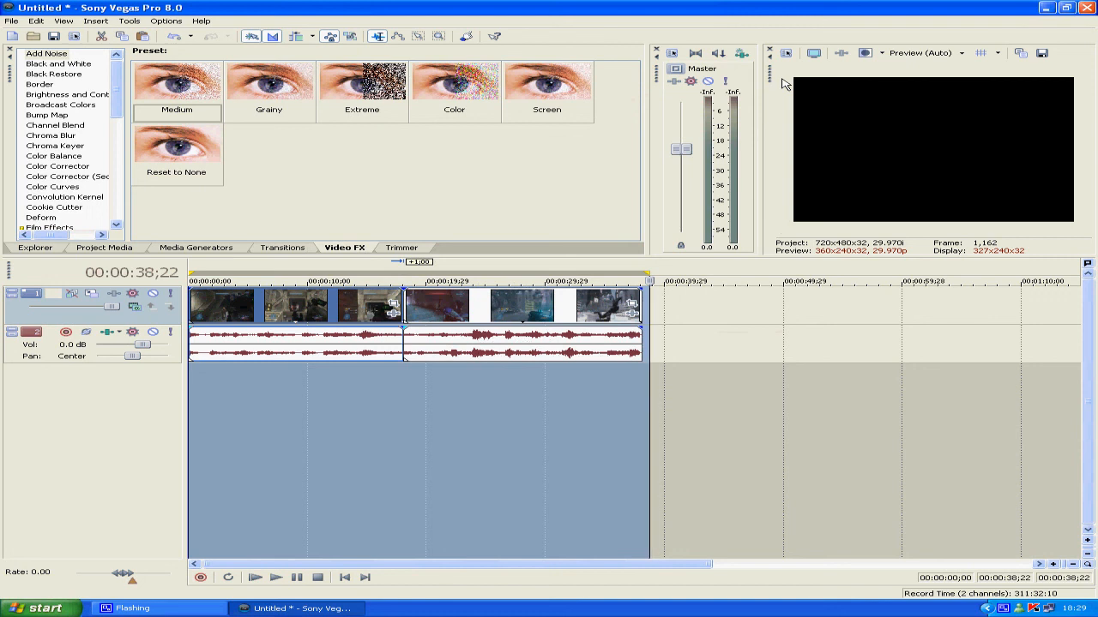